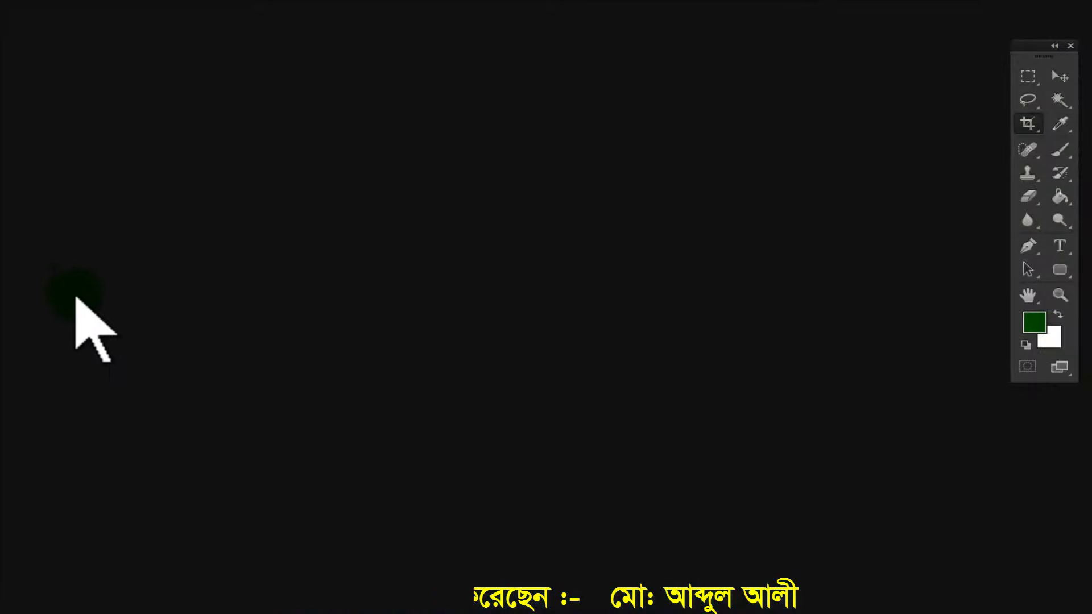
Delete 2.jpg from the Desktop while browsing for files to open, and open the photo 1.jpg.
double_click(152, 210)
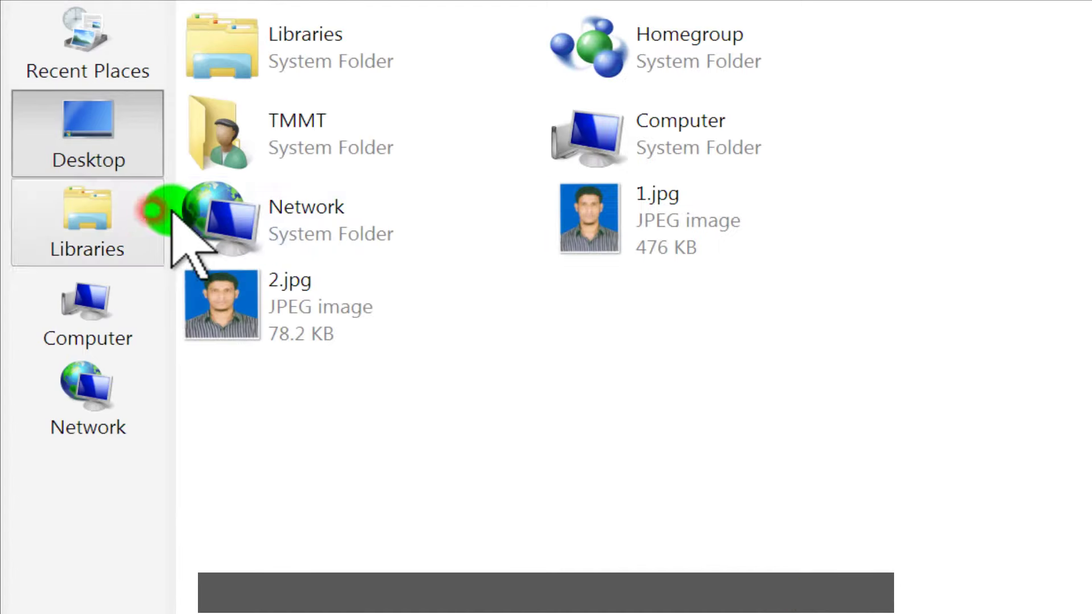
click(328, 293)
key(Delete)
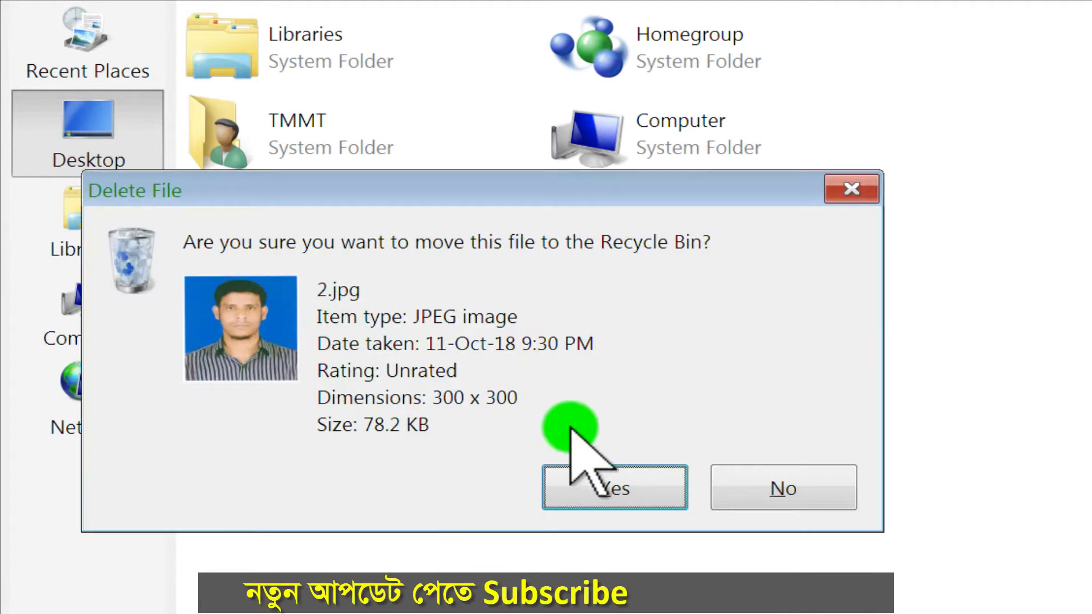
click(586, 474)
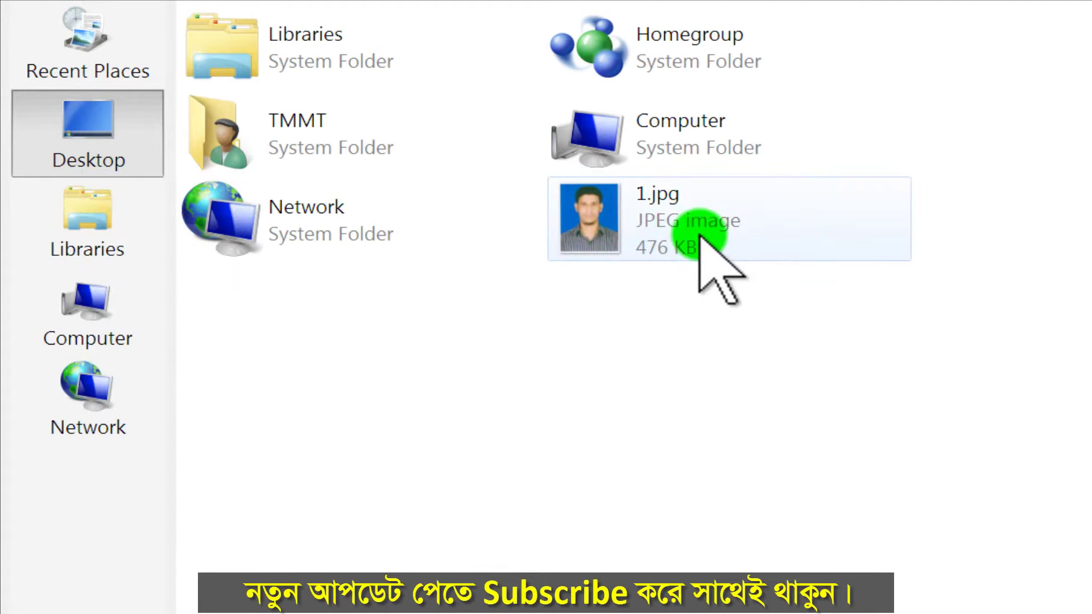
mouse_move(596, 210)
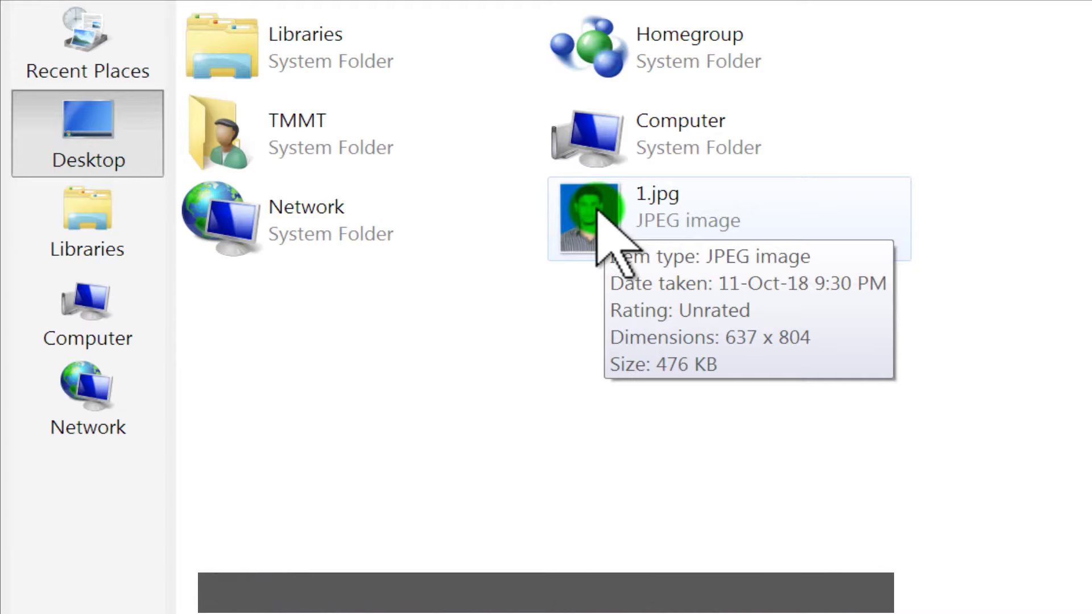
double_click(597, 215)
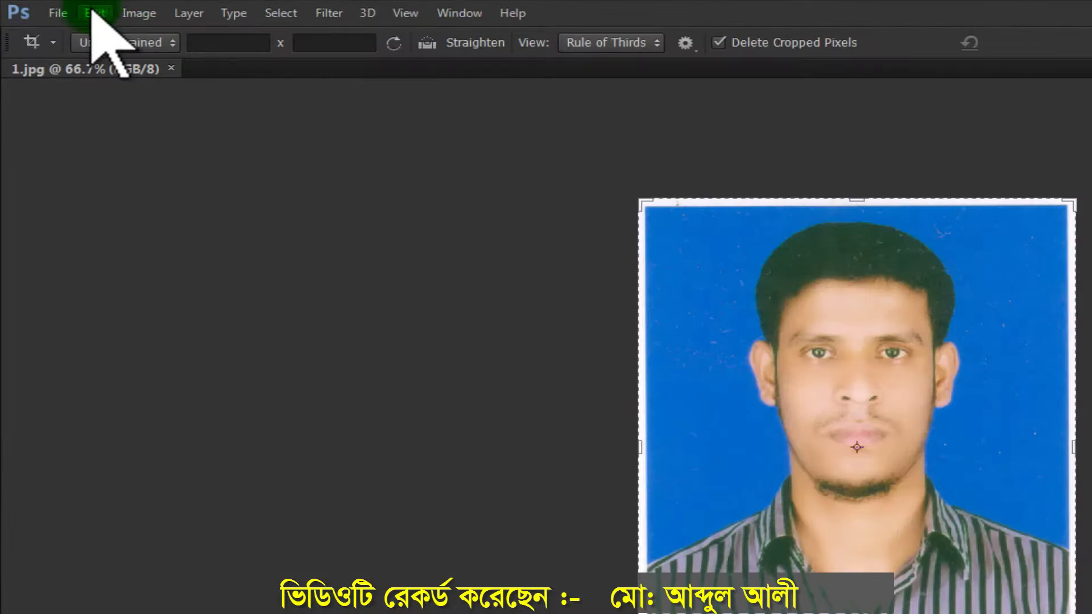
Examine the resolution setting in the advanced properties of the WIA Support scanner import, and leave without scanning.
click(35, 7)
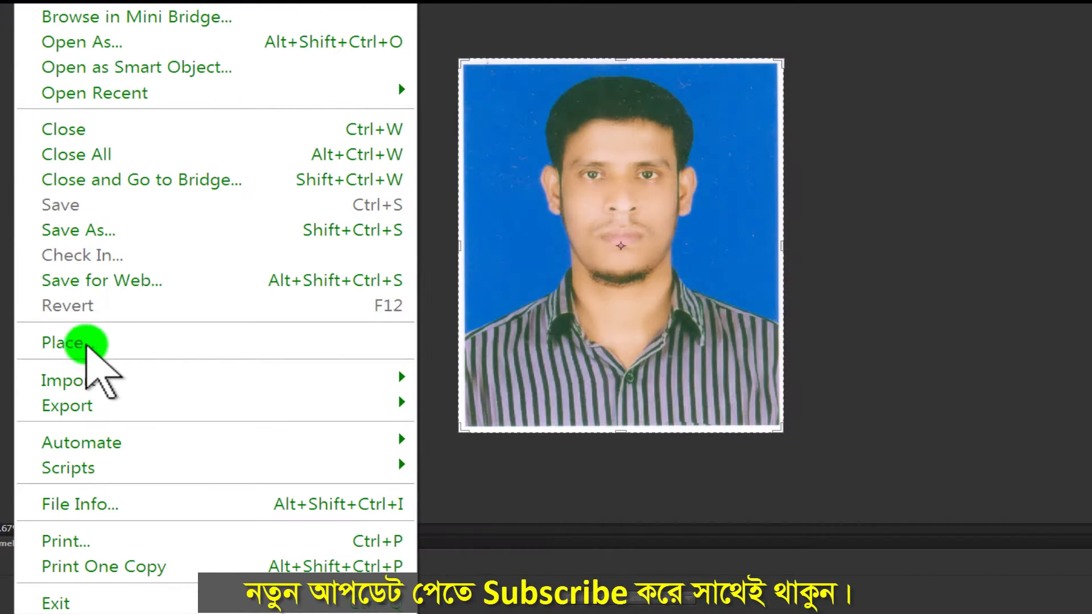
mouse_move(63, 380)
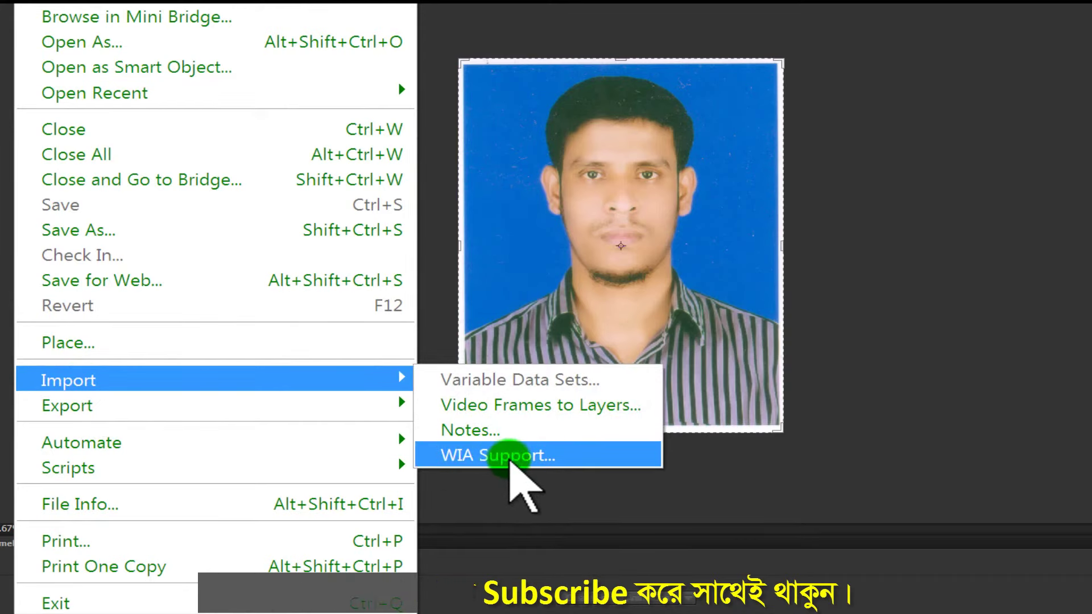
click(509, 458)
click(789, 364)
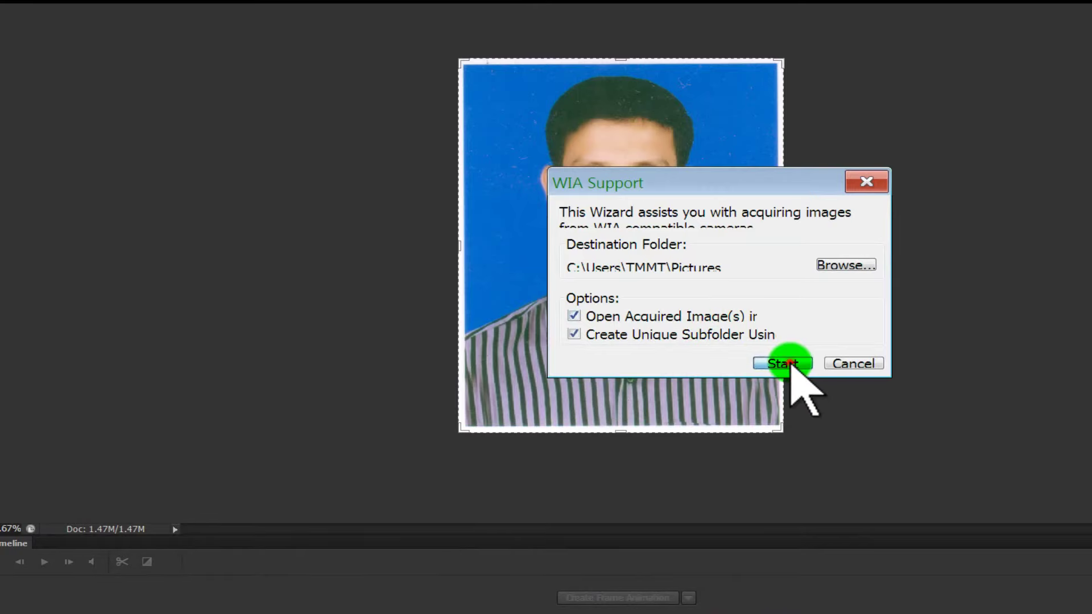
click(856, 428)
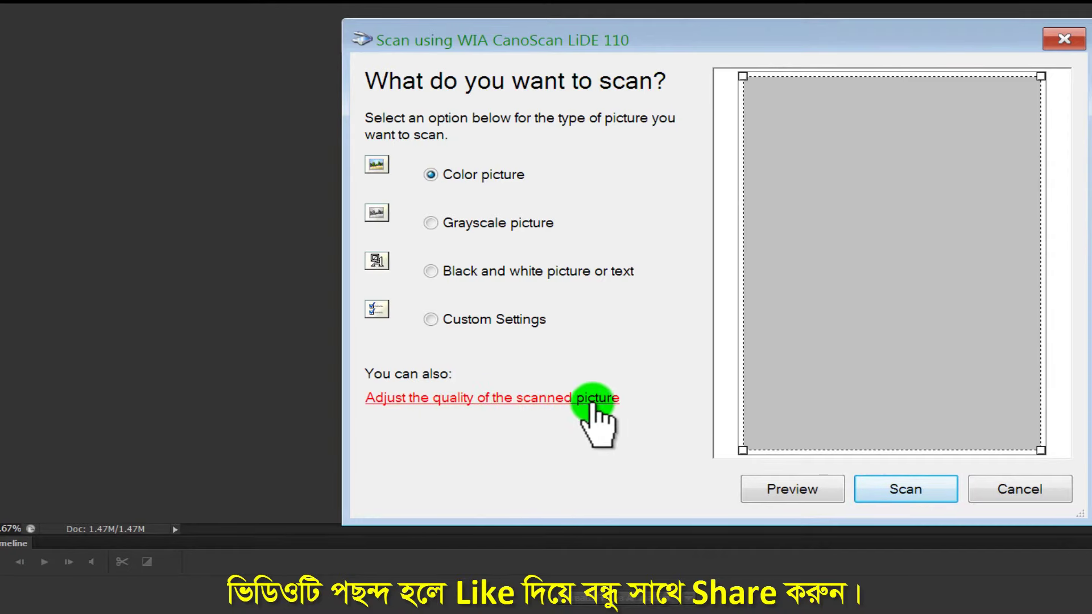
click(593, 403)
drag(385, 334, 447, 311)
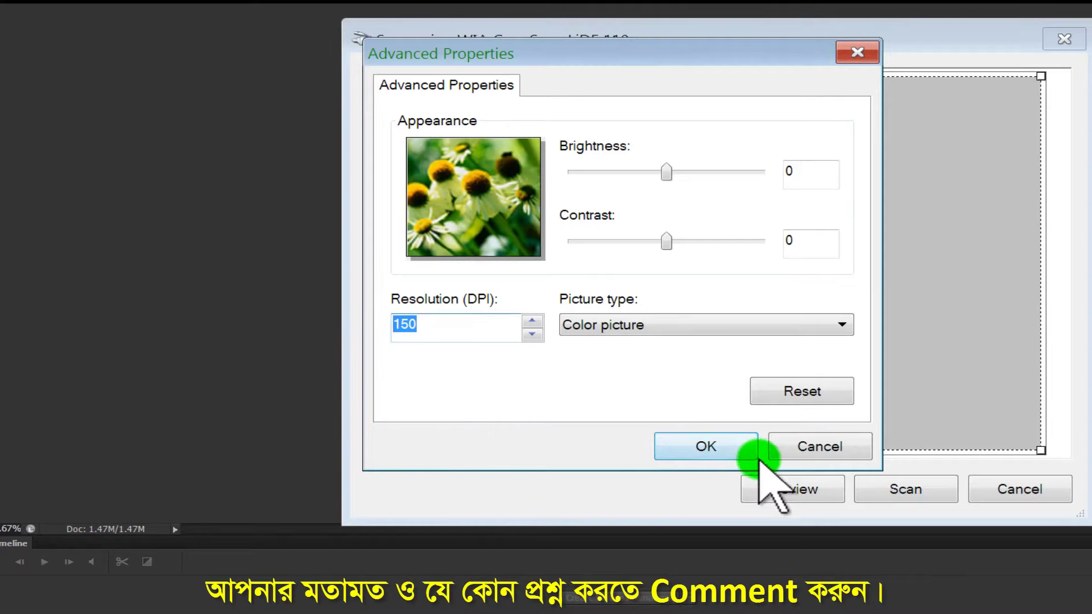
click(821, 448)
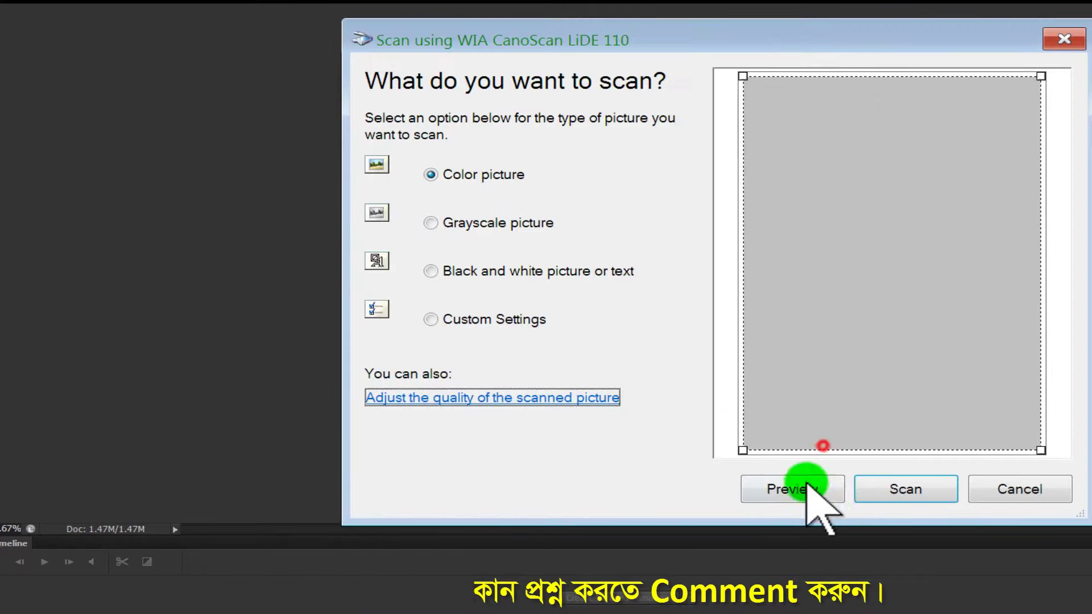
click(1000, 500)
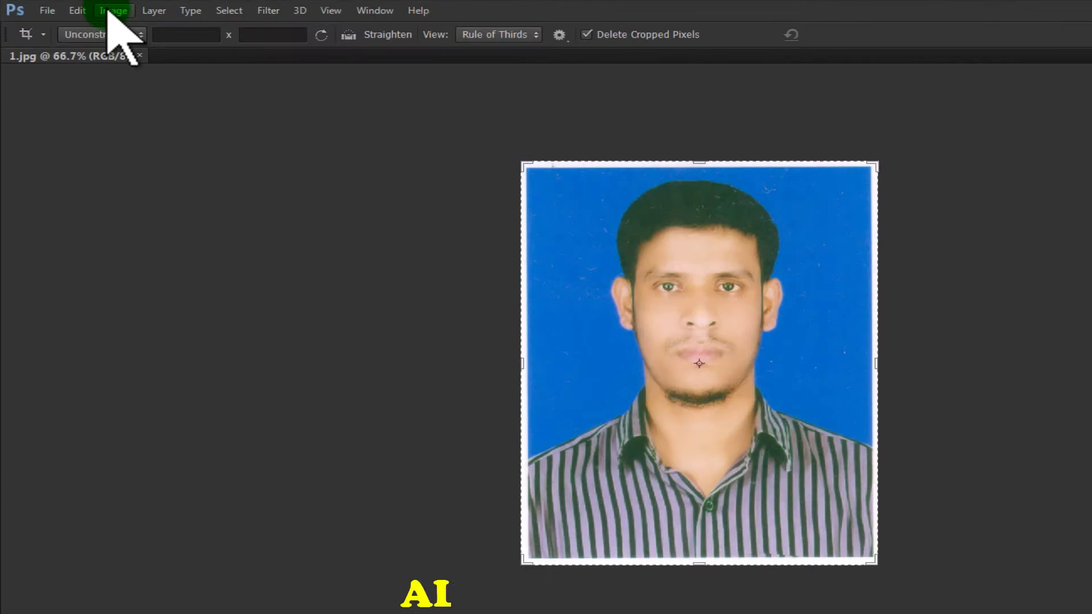
Set the photo's resolution to 72 pixels/inch in the image size settings.
click(84, 8)
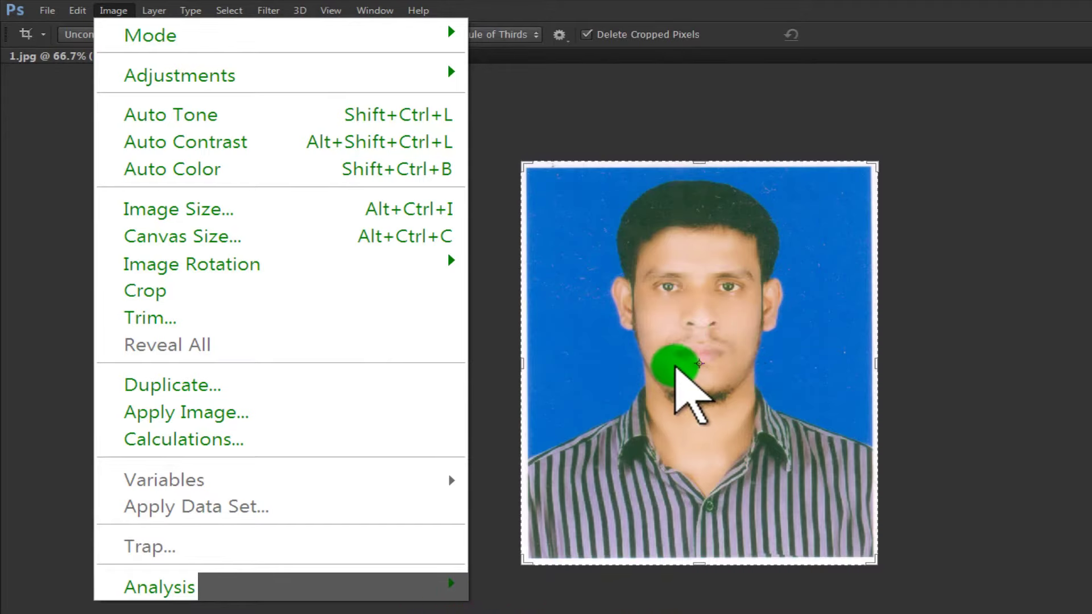
mouse_move(188, 46)
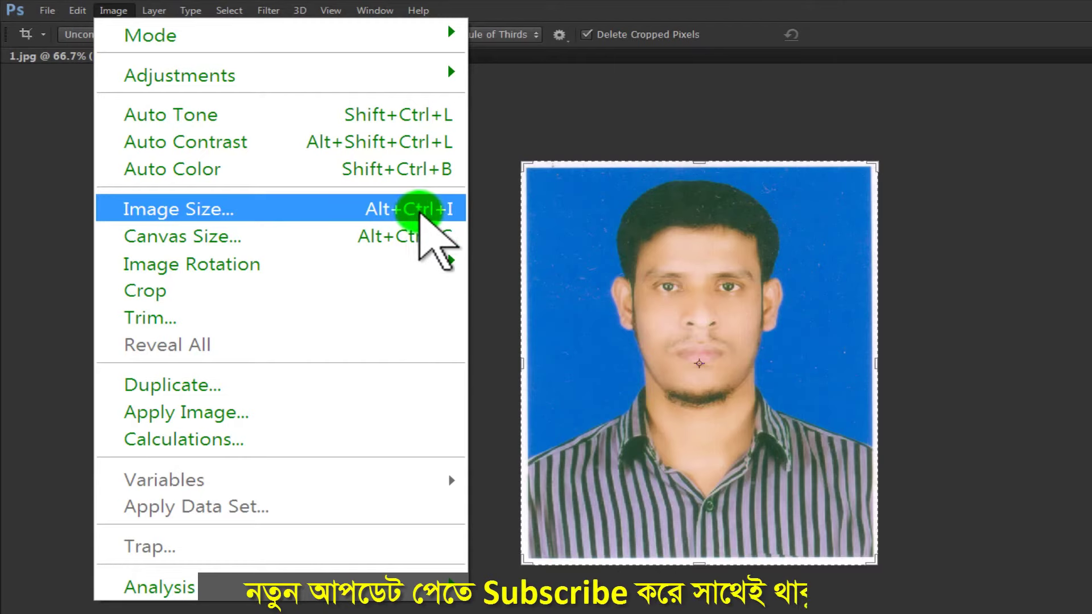
click(441, 210)
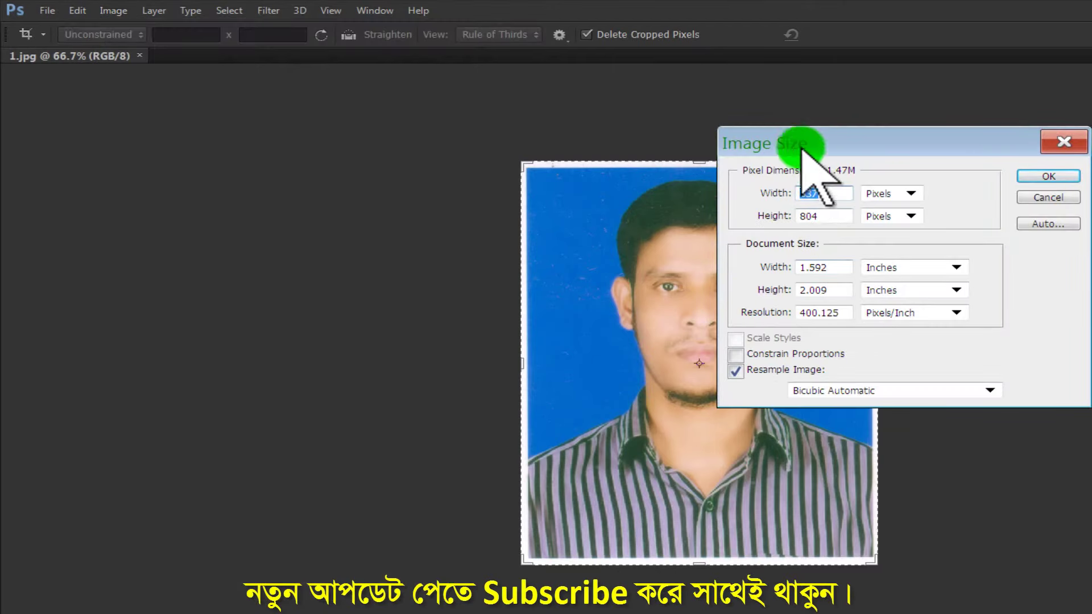
mouse_move(790, 140)
mouse_down()
mouse_move(499, 124)
mouse_move(480, 135)
mouse_move(833, 152)
mouse_move(807, 143)
mouse_up()
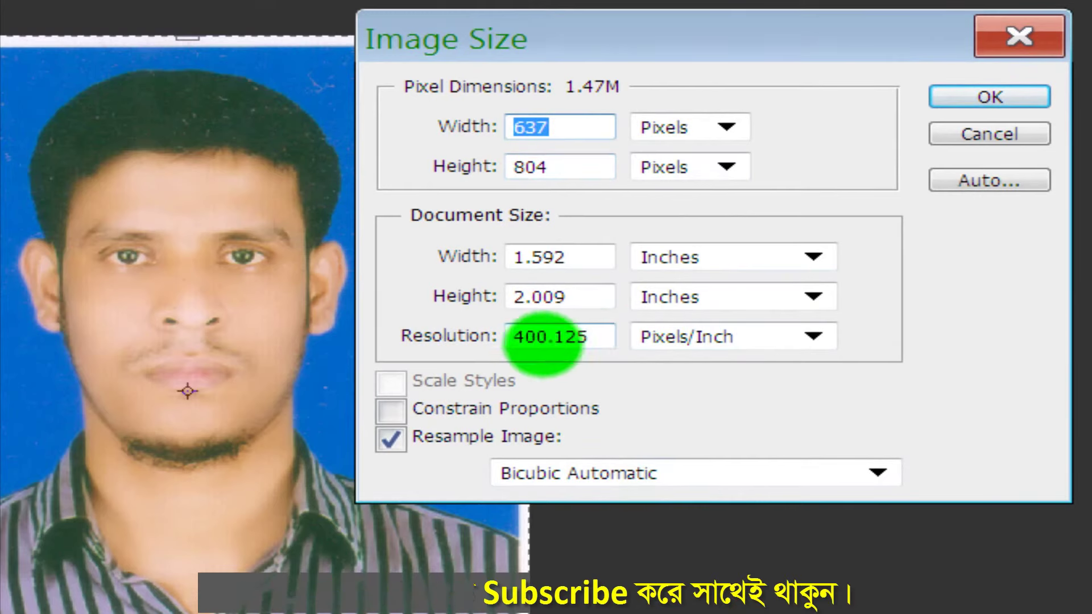
drag(591, 338, 486, 343)
text(72)
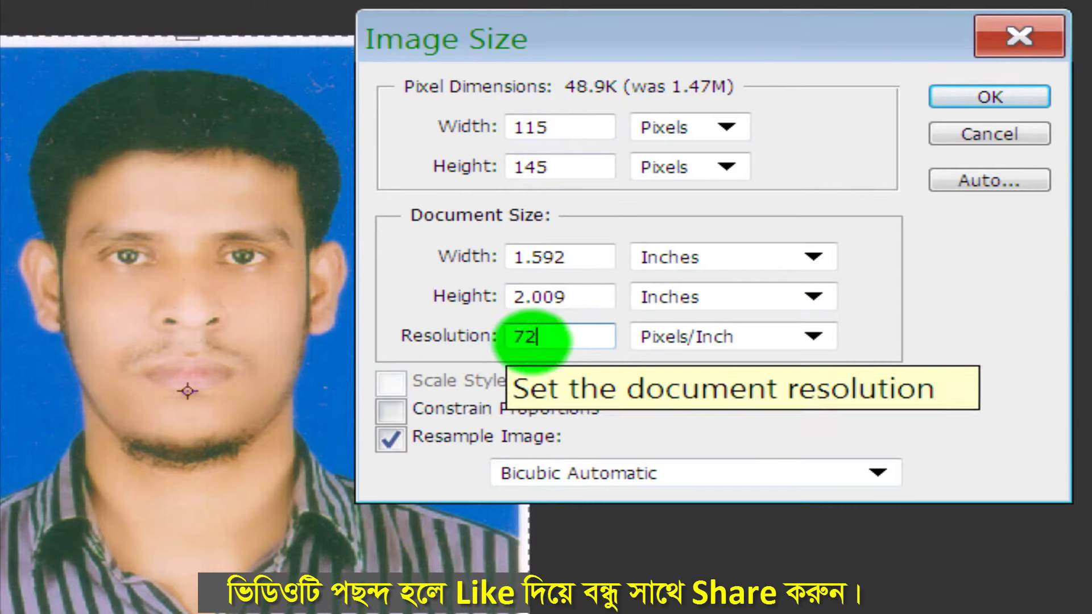
Set the photo's width and height to 300 pixels each and apply the new image size.
click(523, 132)
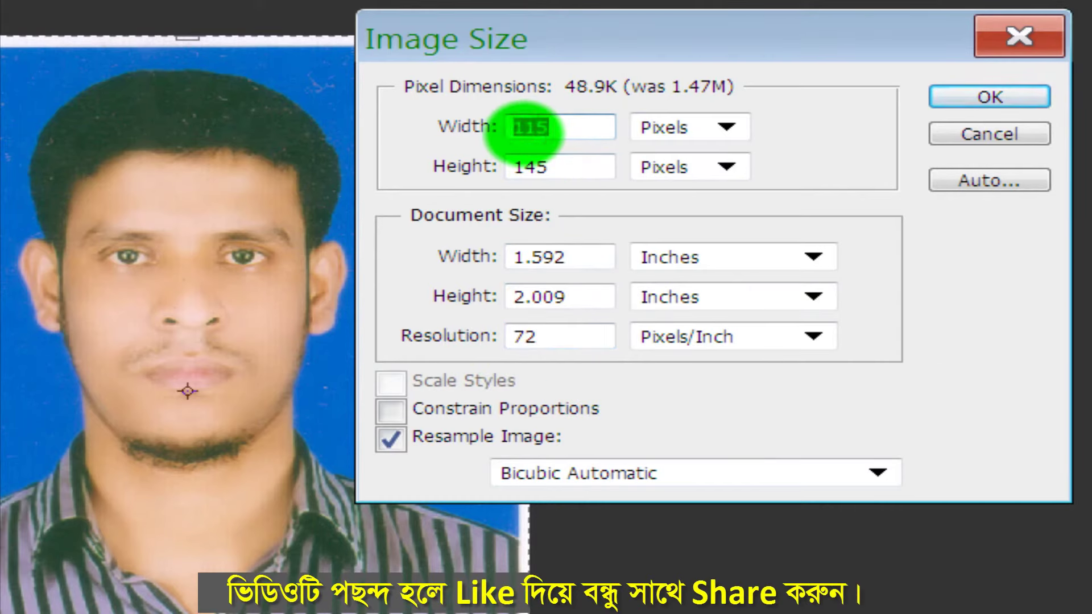
text(300)
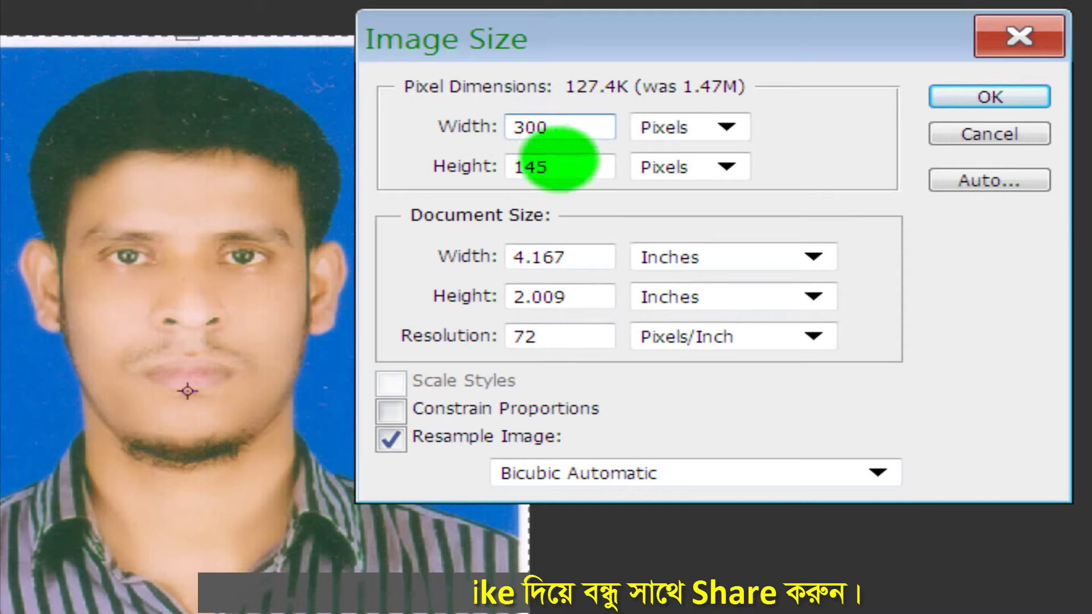
double_click(533, 168)
text(300)
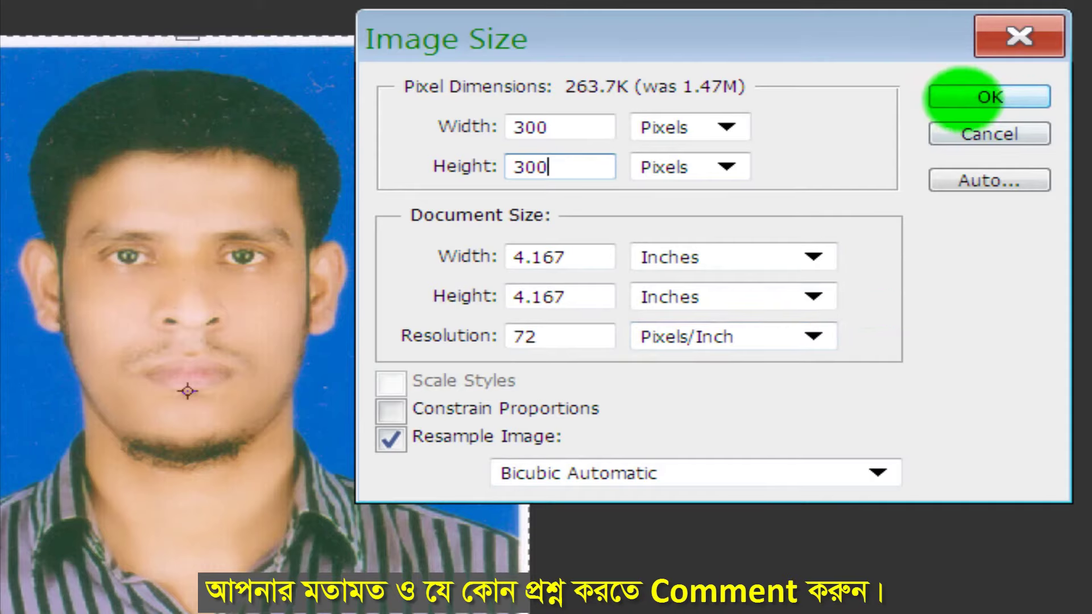
click(964, 97)
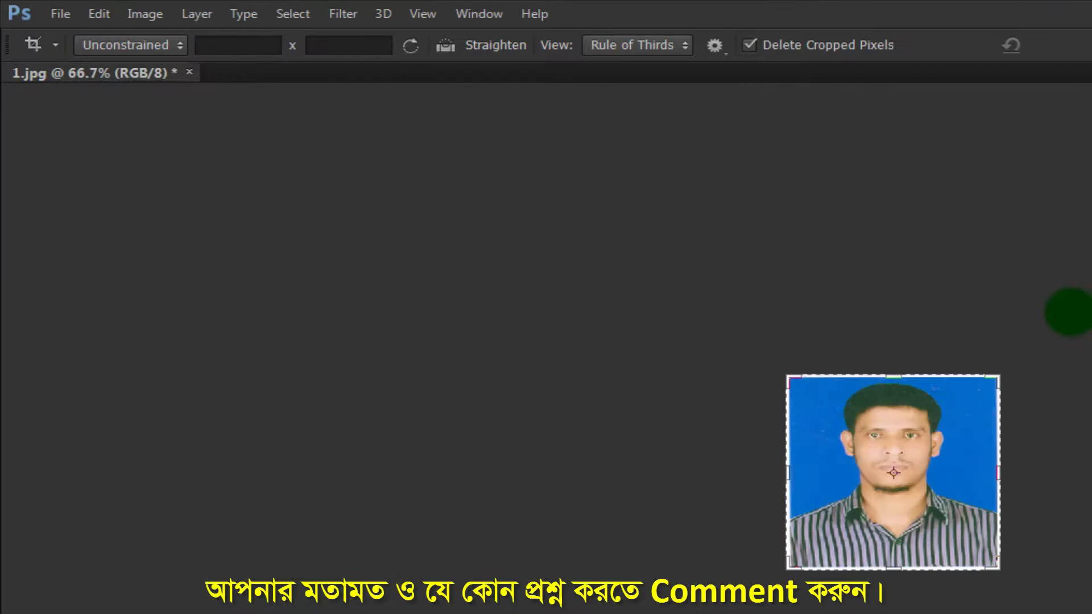
Save the resized photo as a new JPEG file named 2.jpg on the Desktop.
click(61, 14)
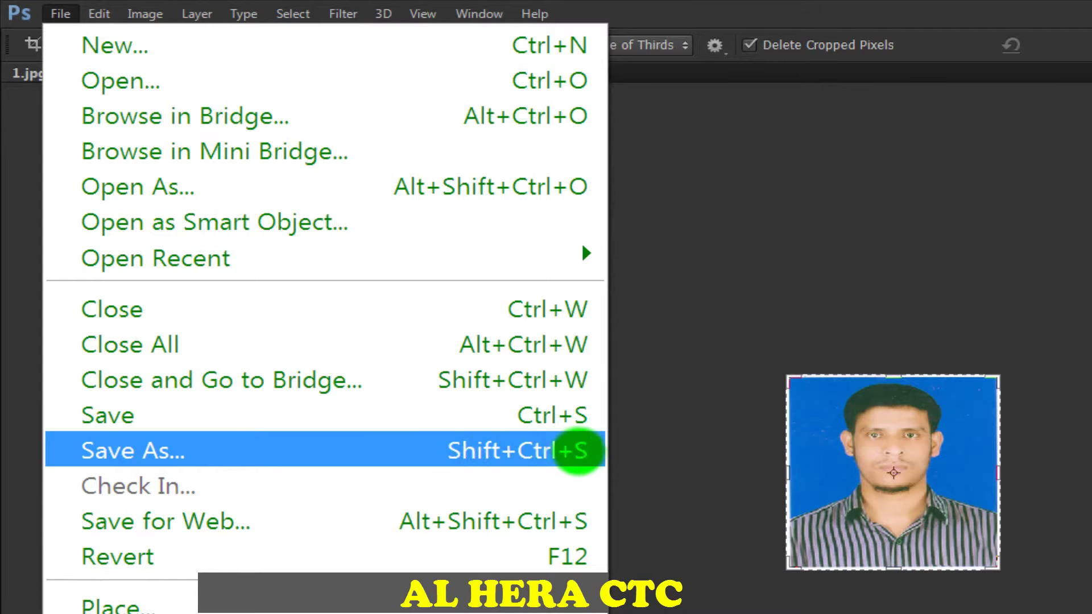
click(665, 463)
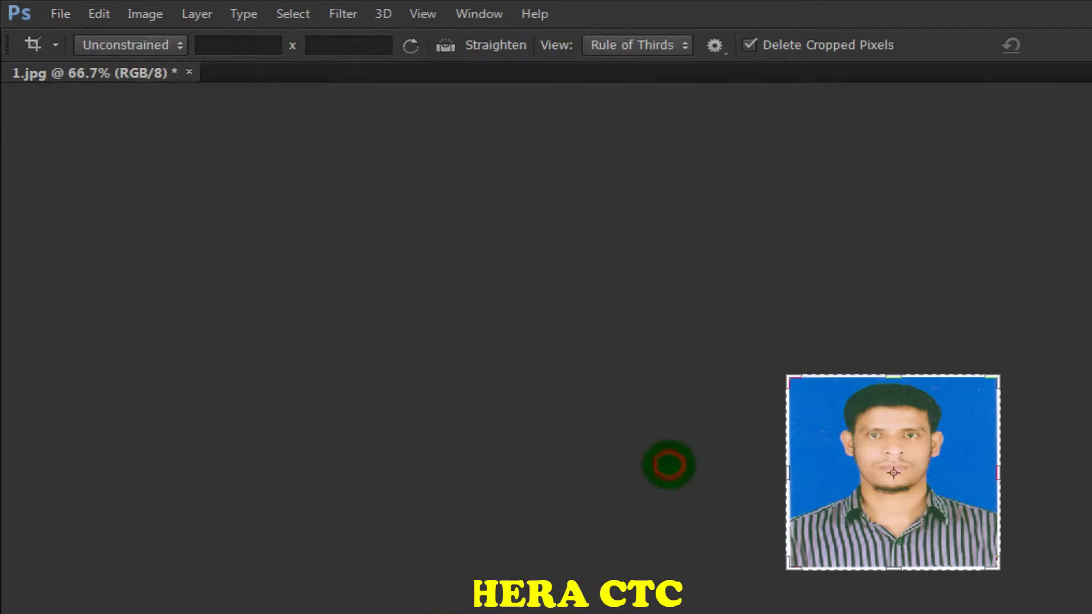
click(58, 12)
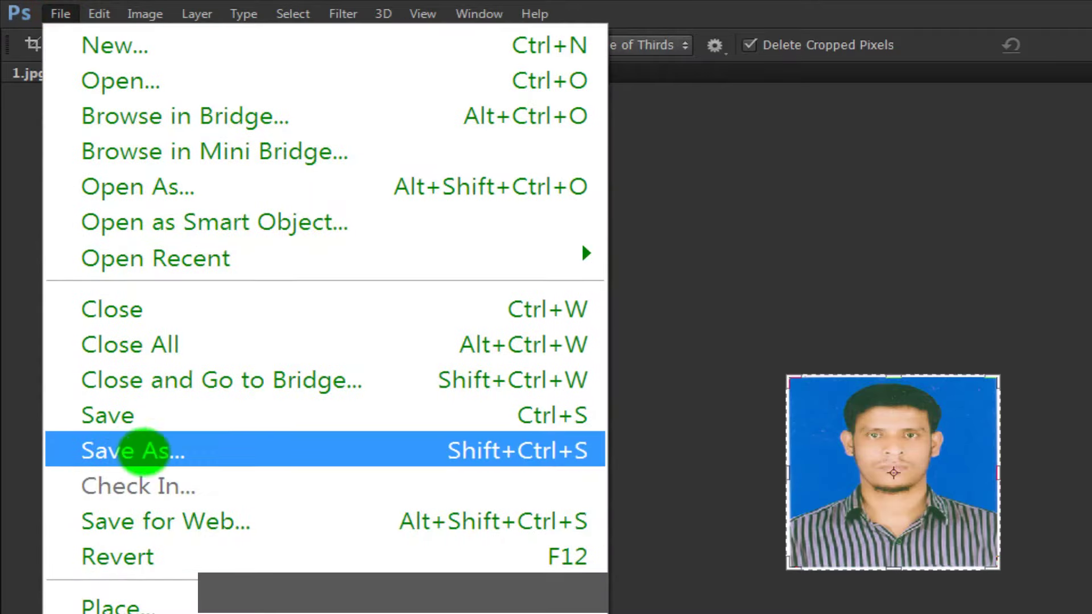
click(361, 446)
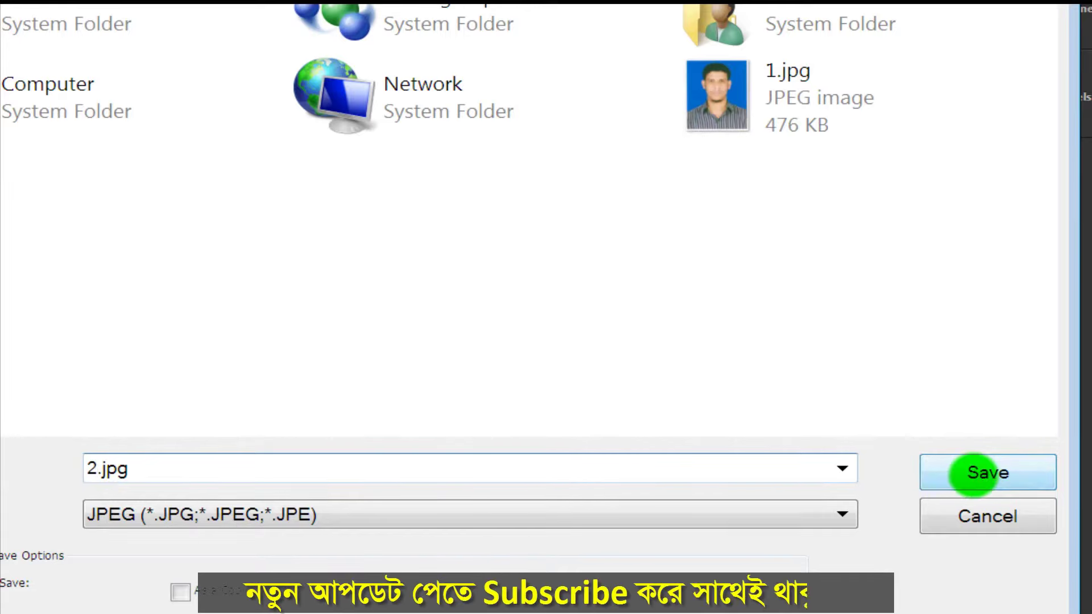
click(970, 472)
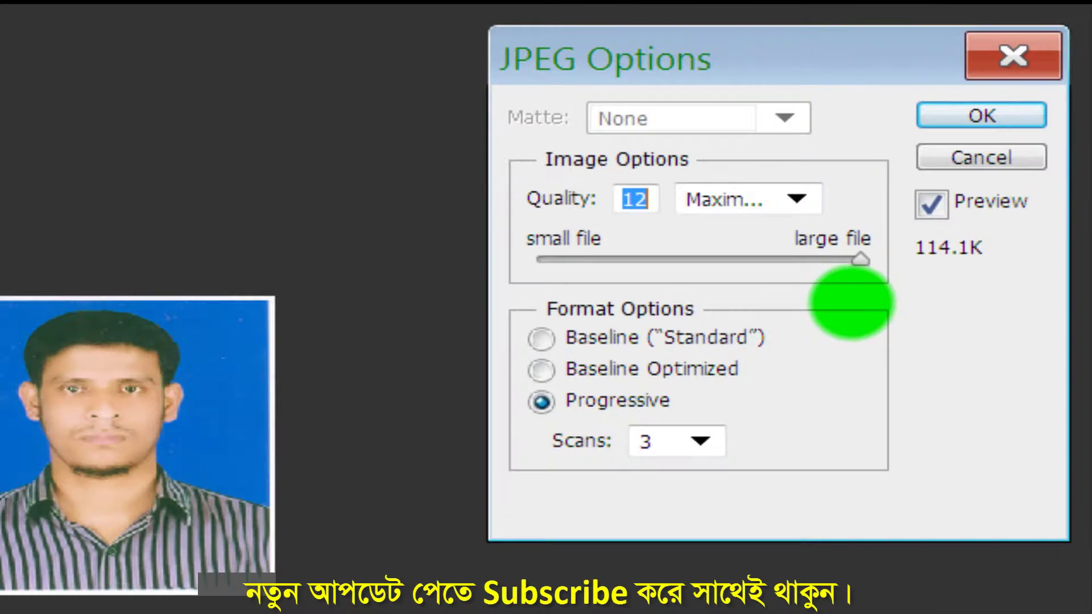
Try JPEG quality levels 11, 7 and 12 to compare the resulting file sizes.
drag(476, 59, 430, 63)
drag(658, 53, 402, 85)
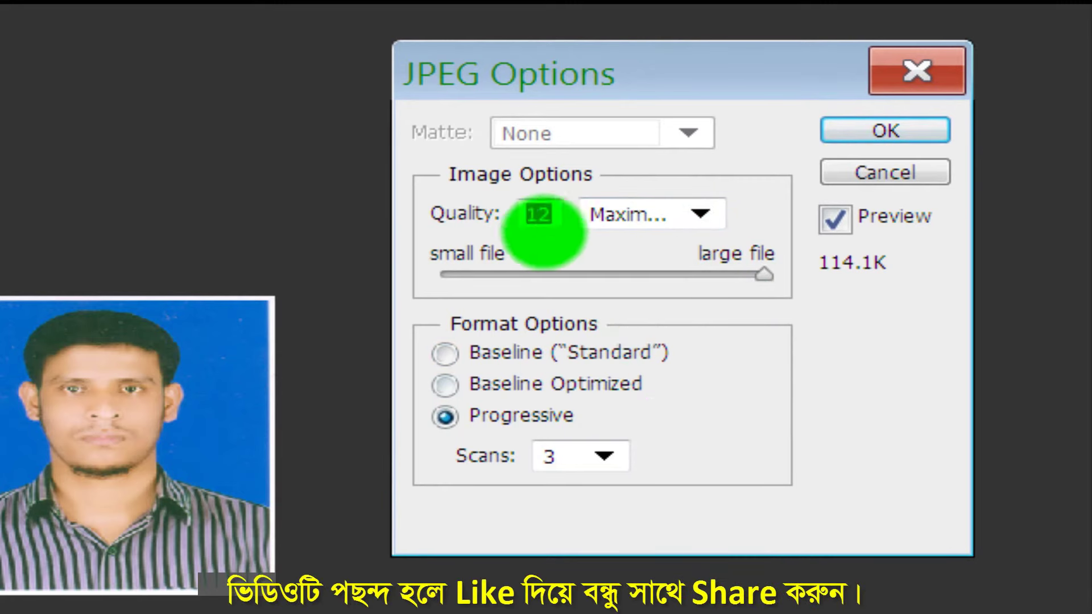
click(536, 217)
double_click(539, 215)
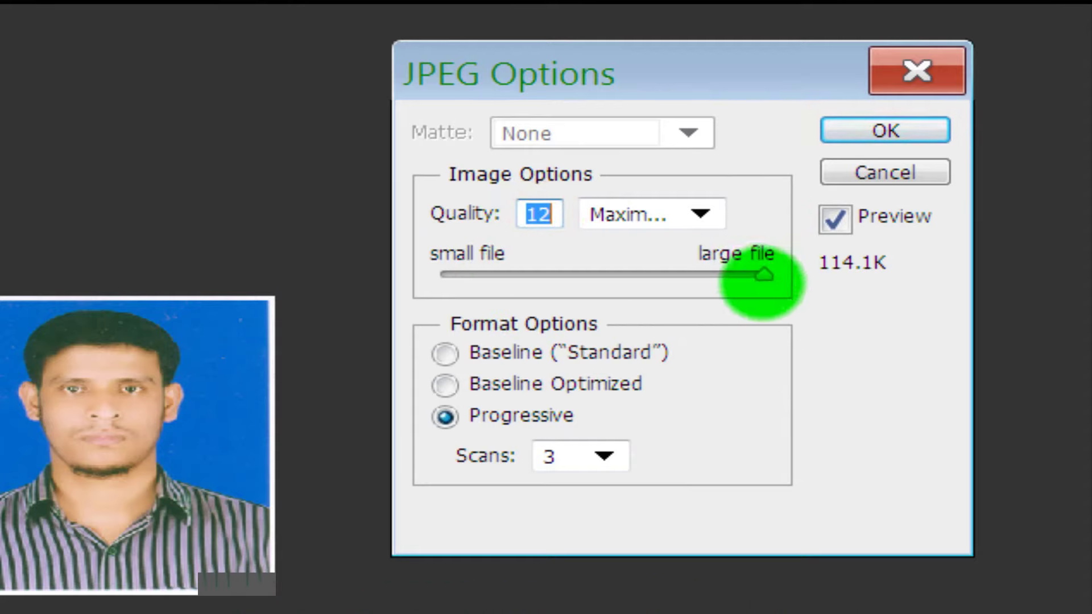
drag(762, 283, 819, 288)
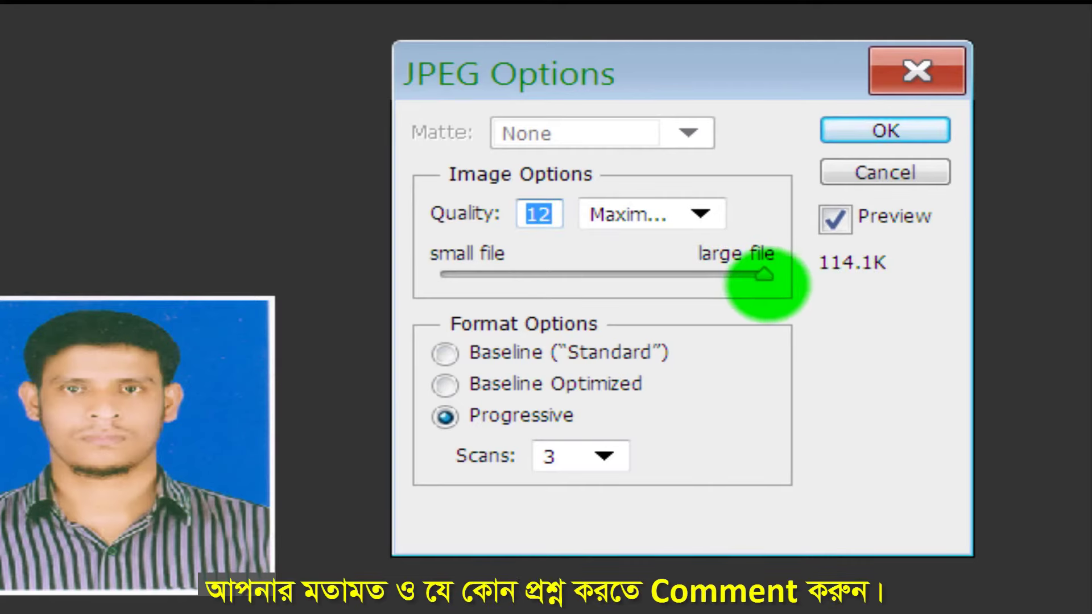
drag(763, 274, 734, 276)
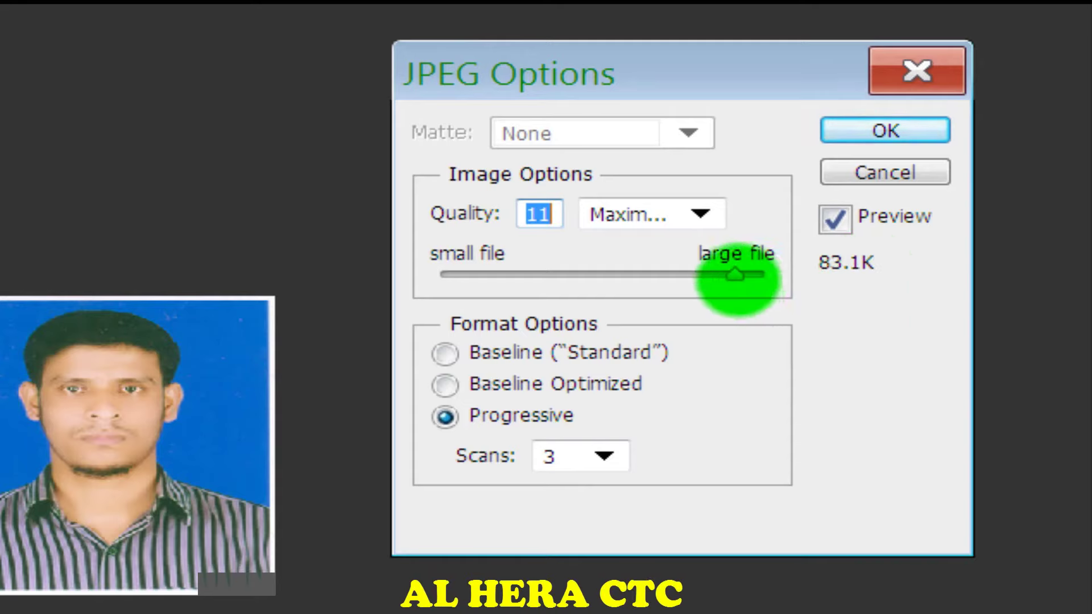
drag(735, 276, 621, 275)
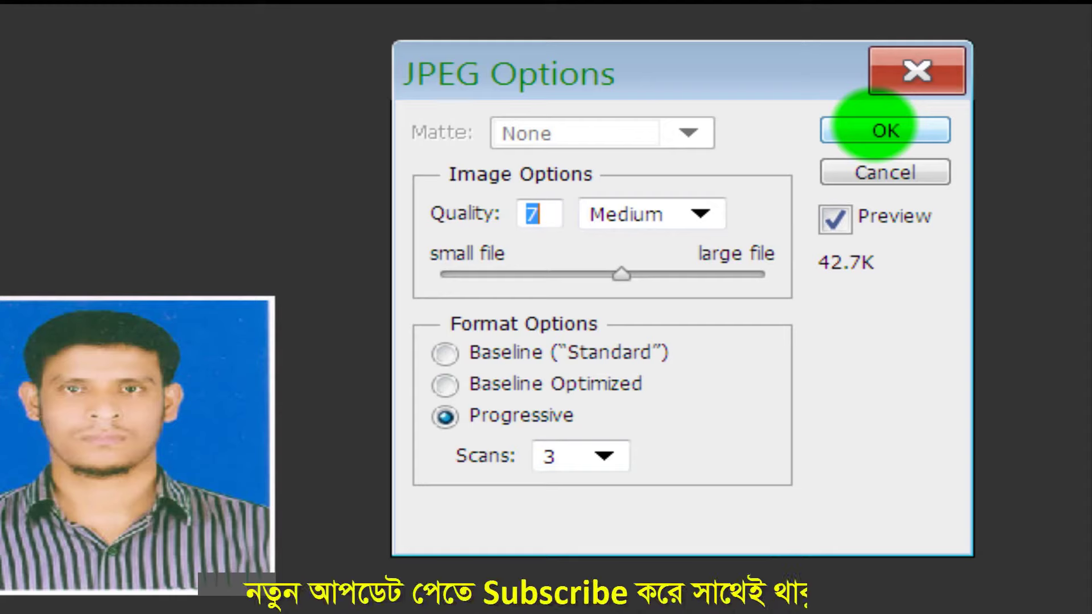
drag(620, 274, 744, 274)
click(757, 278)
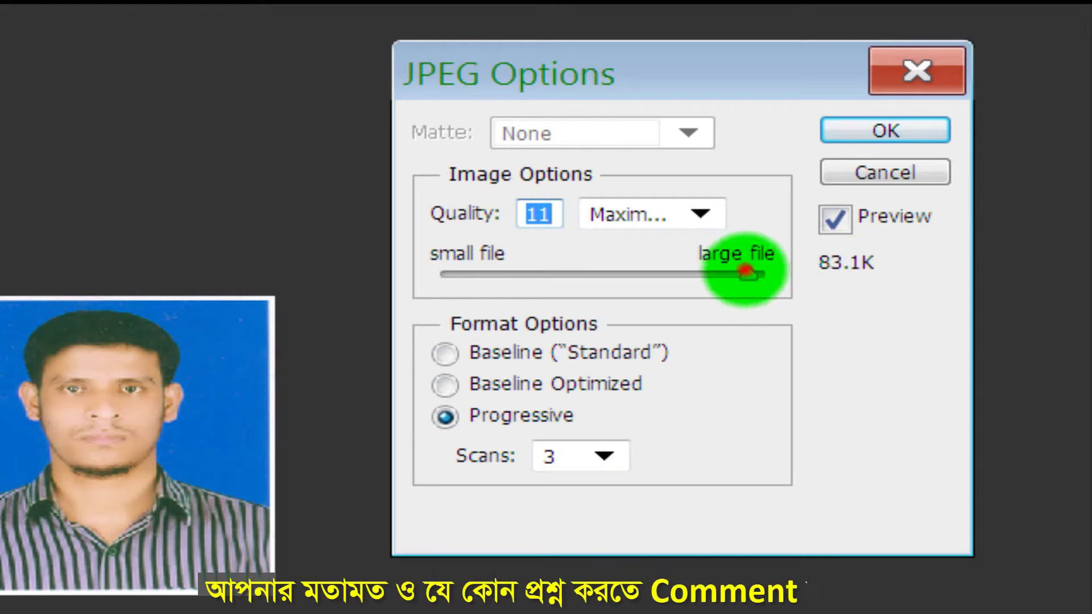
drag(747, 274, 812, 318)
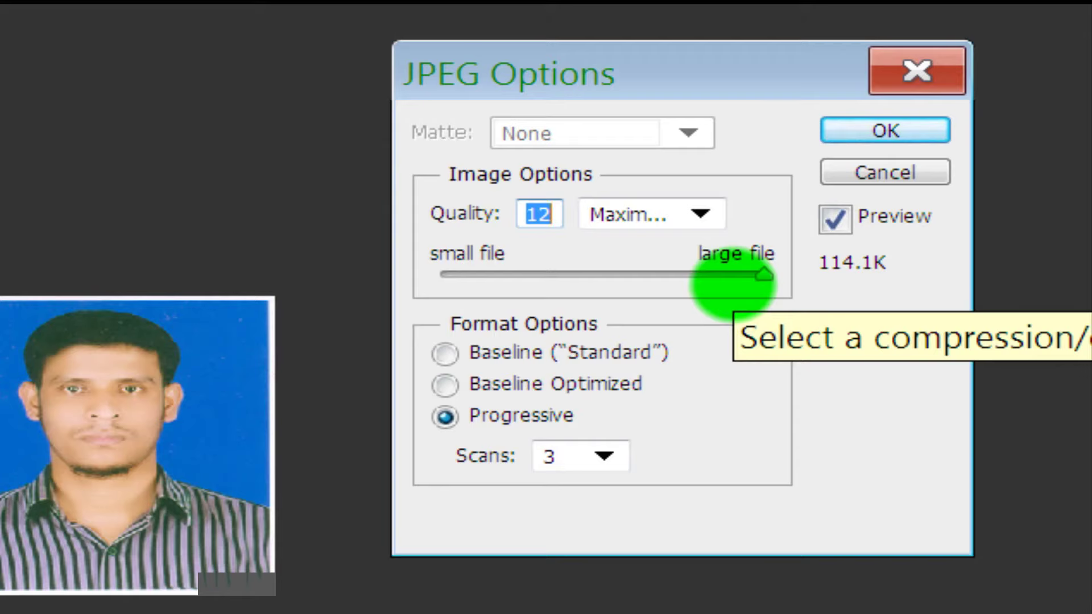
Set the JPEG quality to 2 for the saved photo.
click(536, 217)
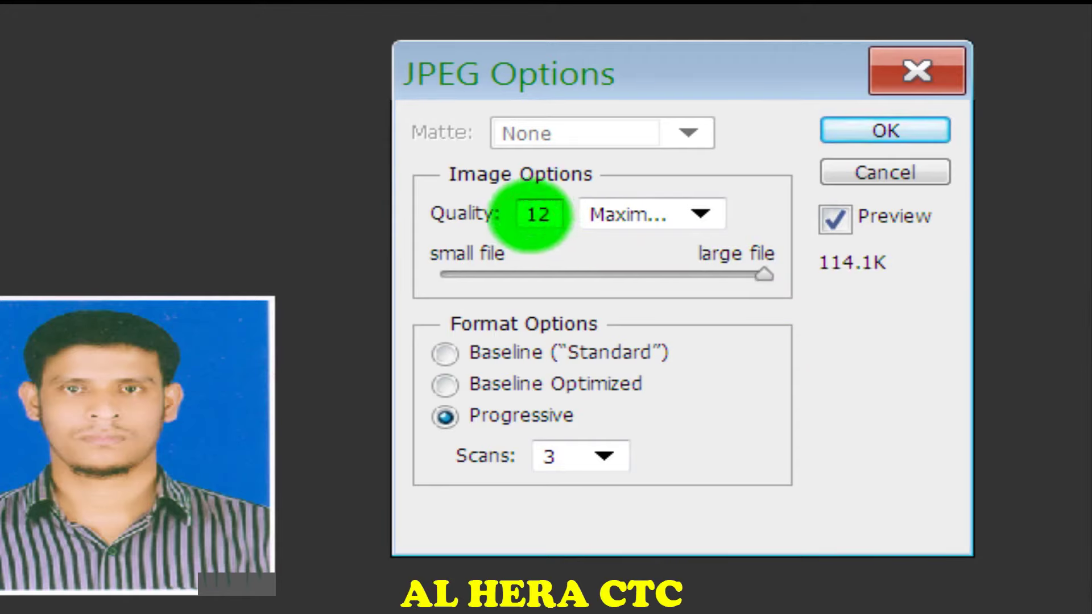
click(531, 215)
text(2)
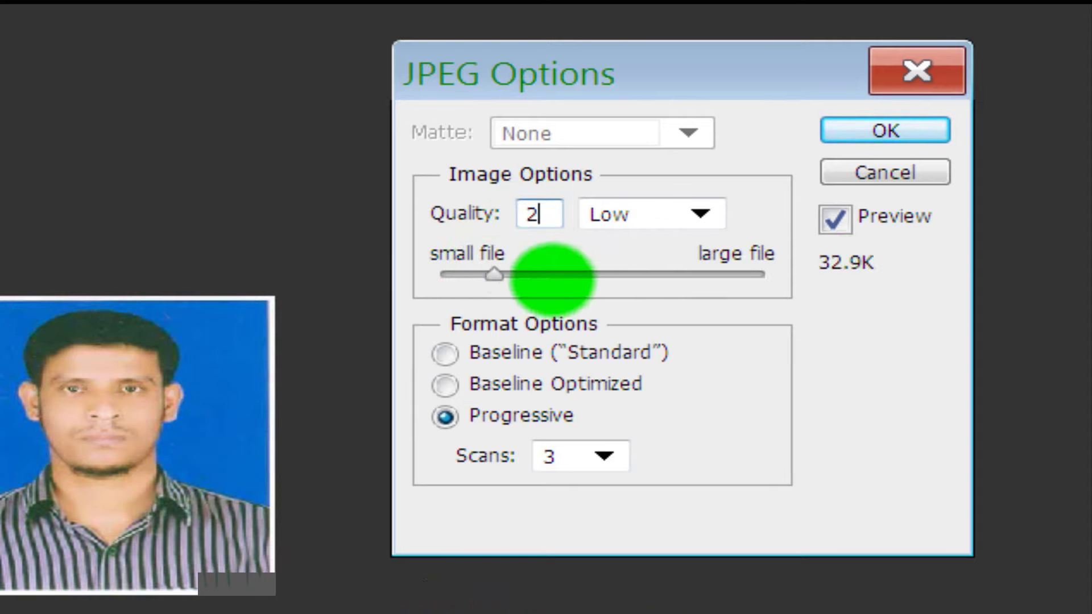
Try JPEG quality levels 12, 11 and 8 to compare the resulting file sizes.
double_click(532, 215)
text(12)
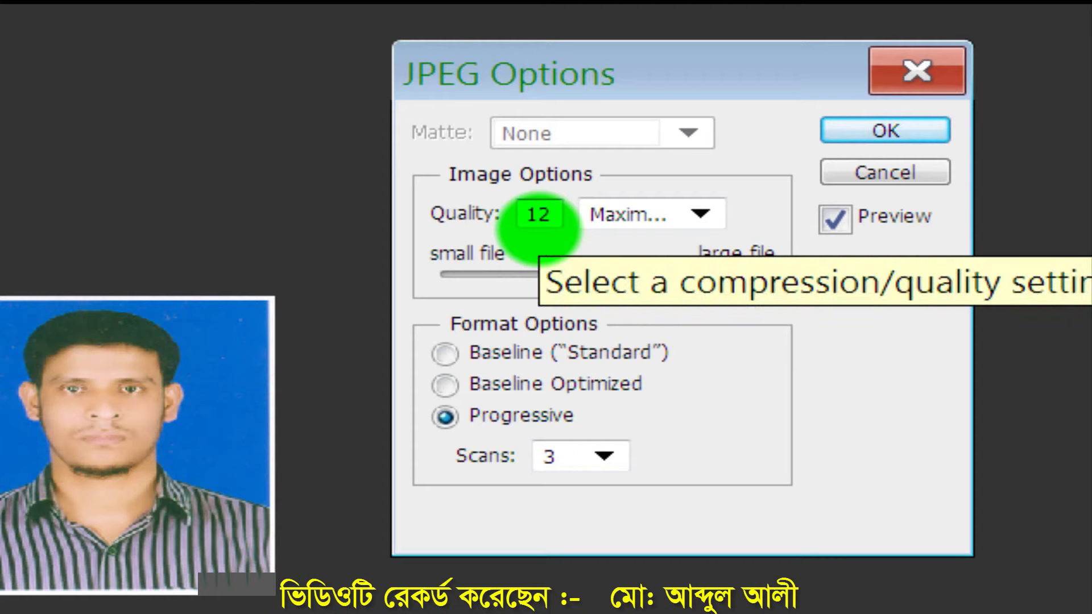
drag(550, 223, 539, 225)
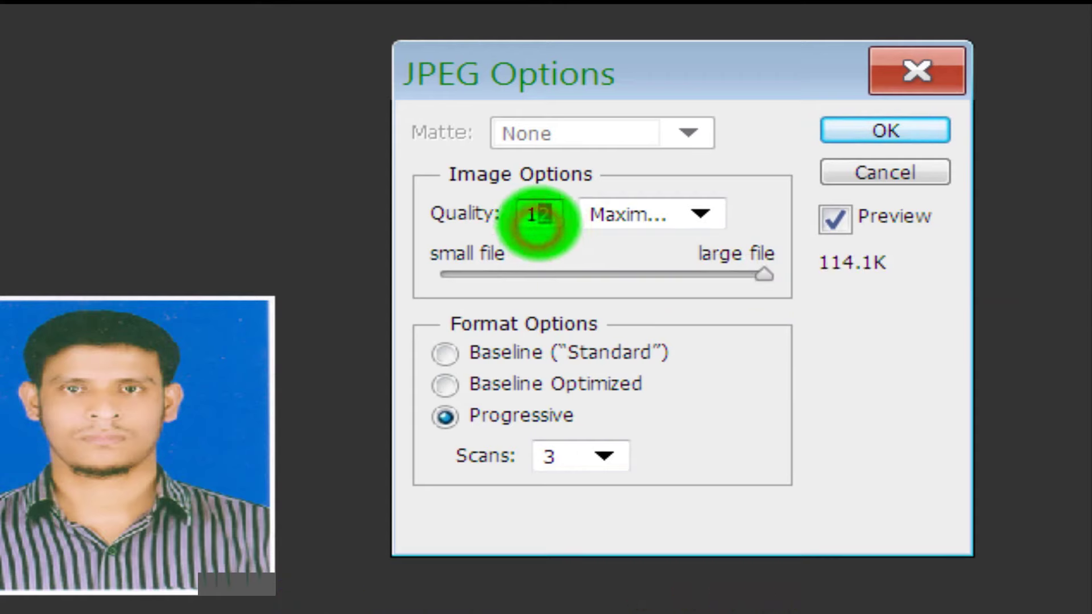
double_click(539, 214)
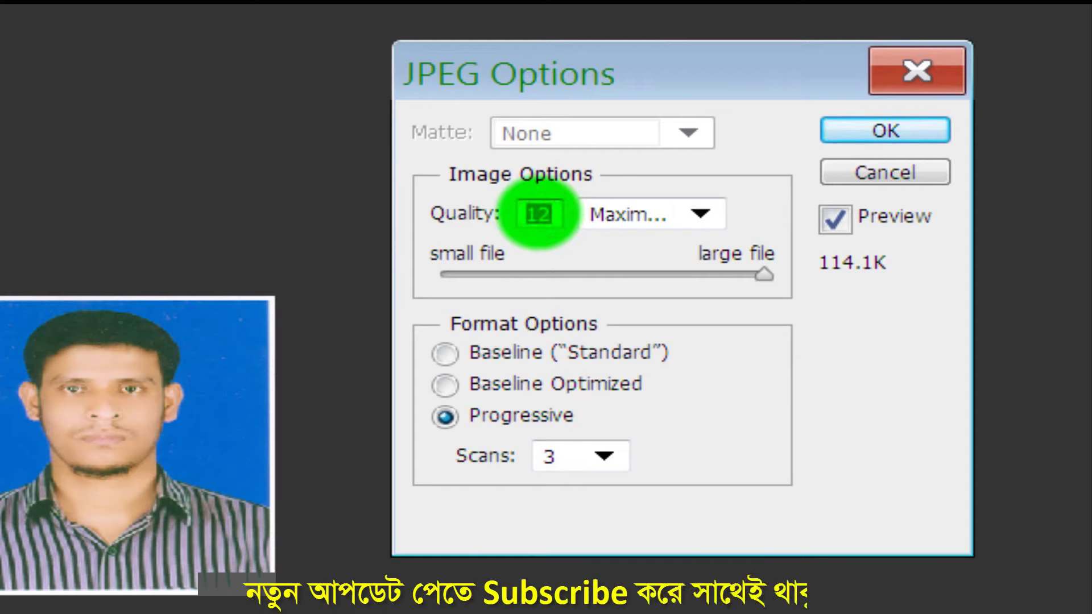
text(11)
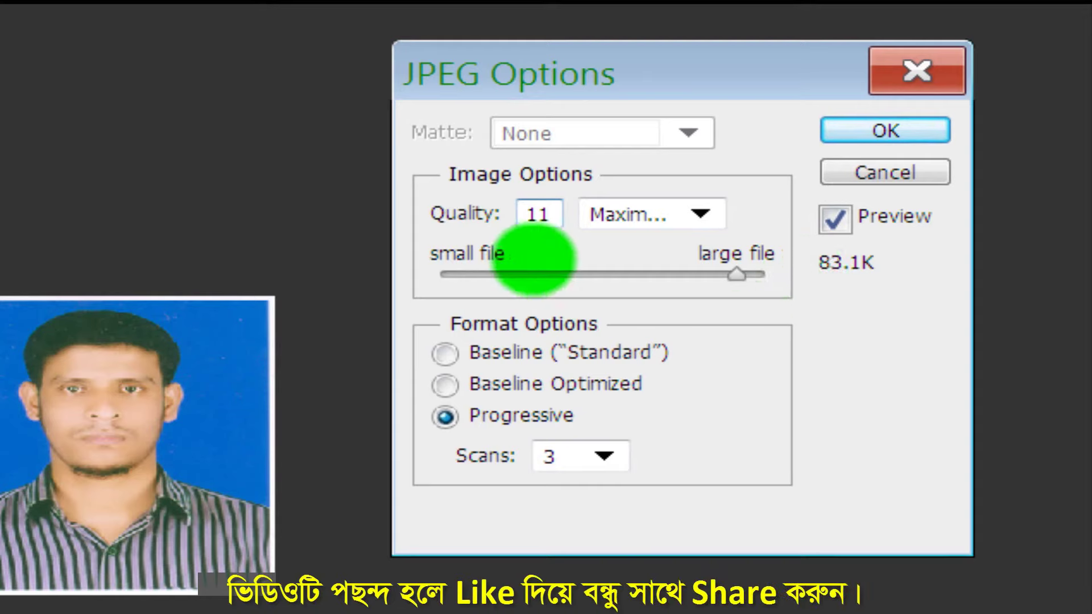
drag(738, 279, 658, 277)
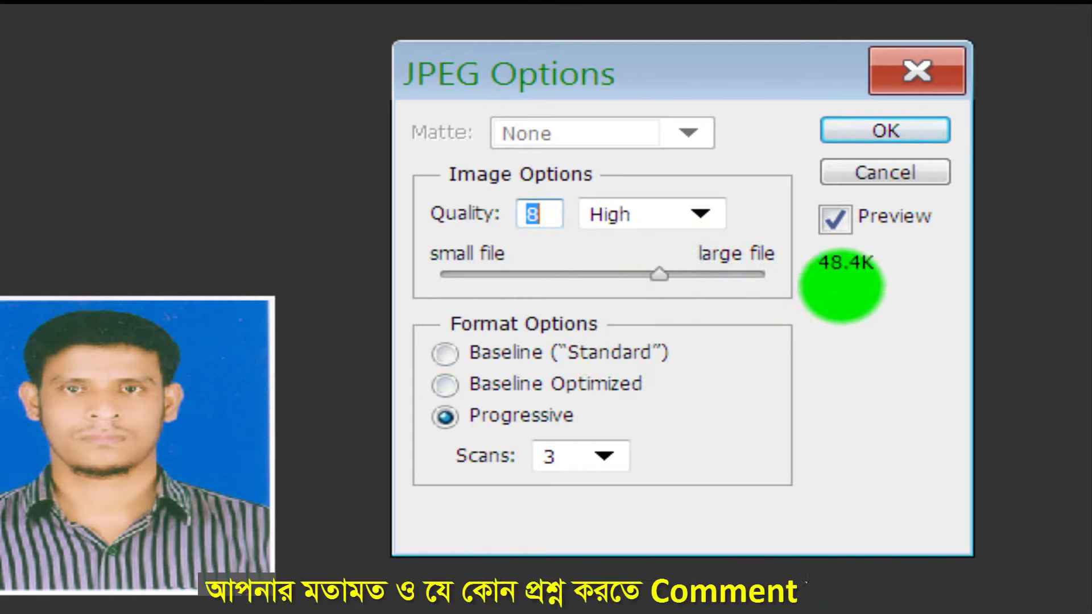
click(541, 215)
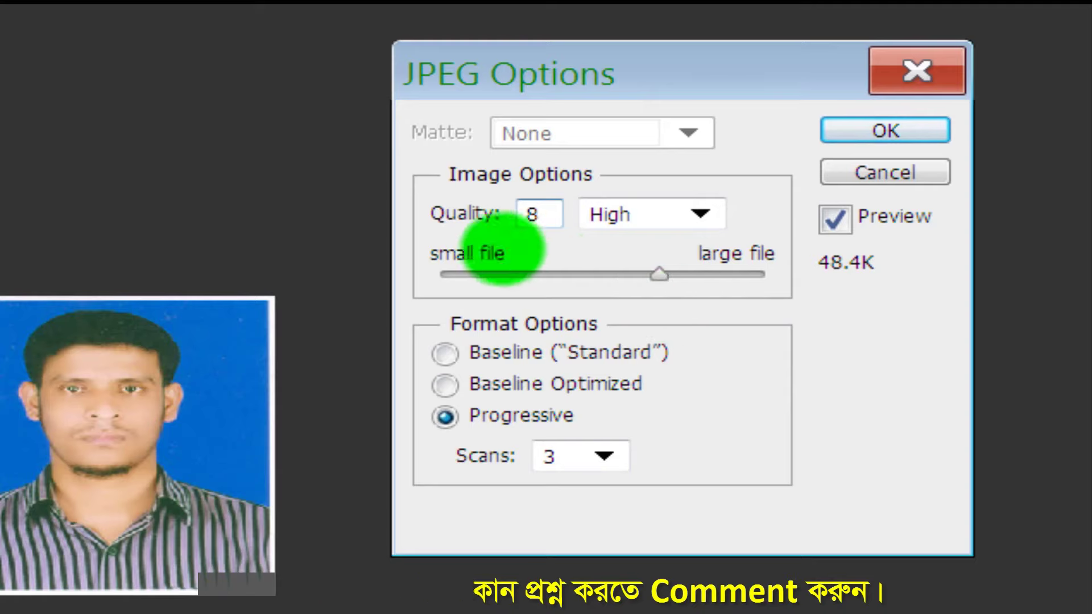
drag(540, 219, 500, 215)
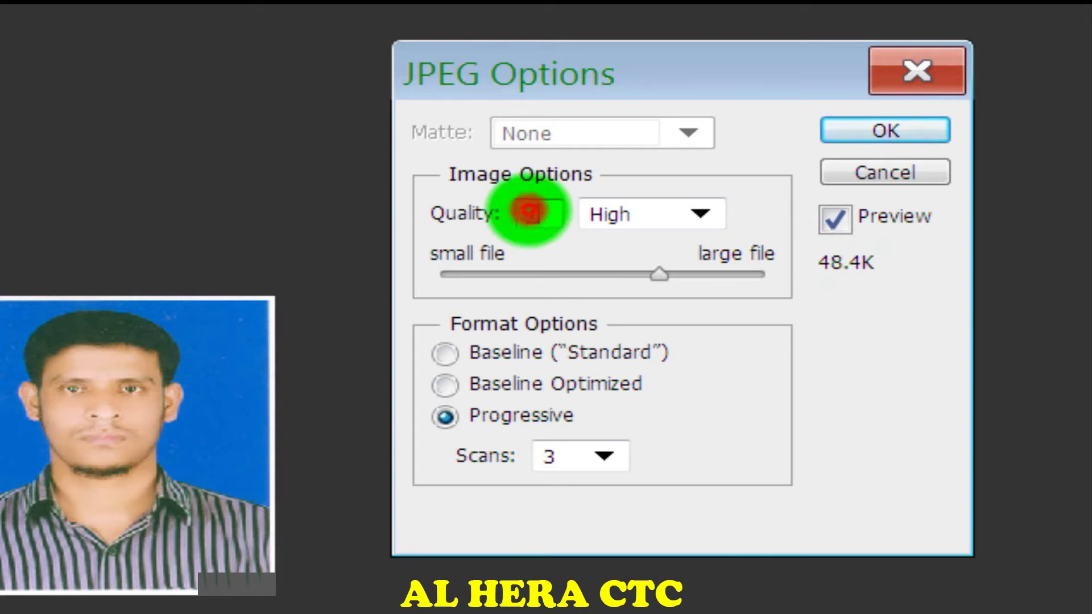
double_click(529, 211)
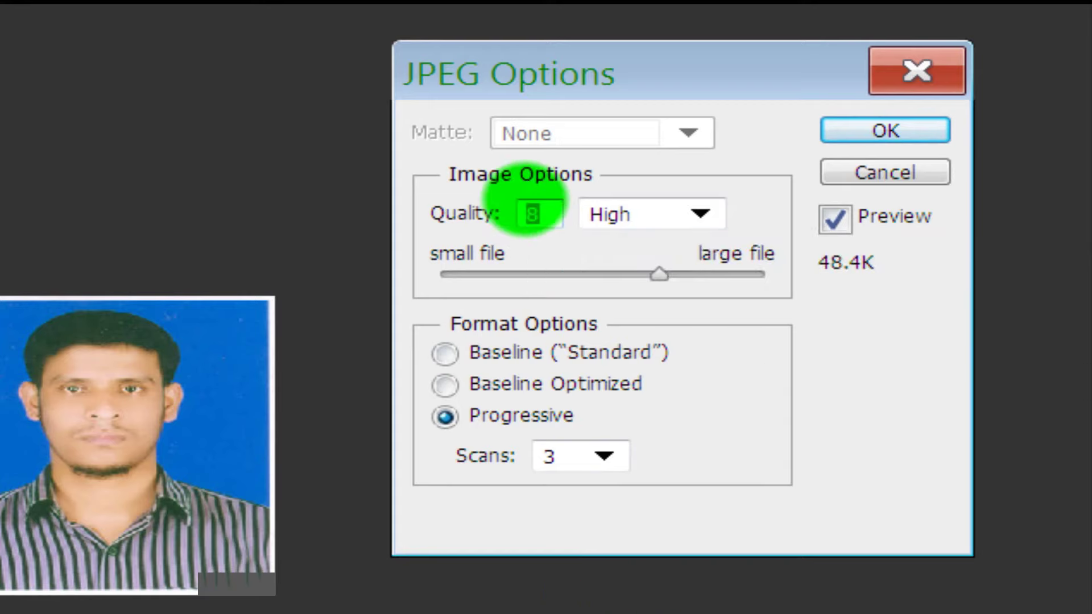
double_click(529, 211)
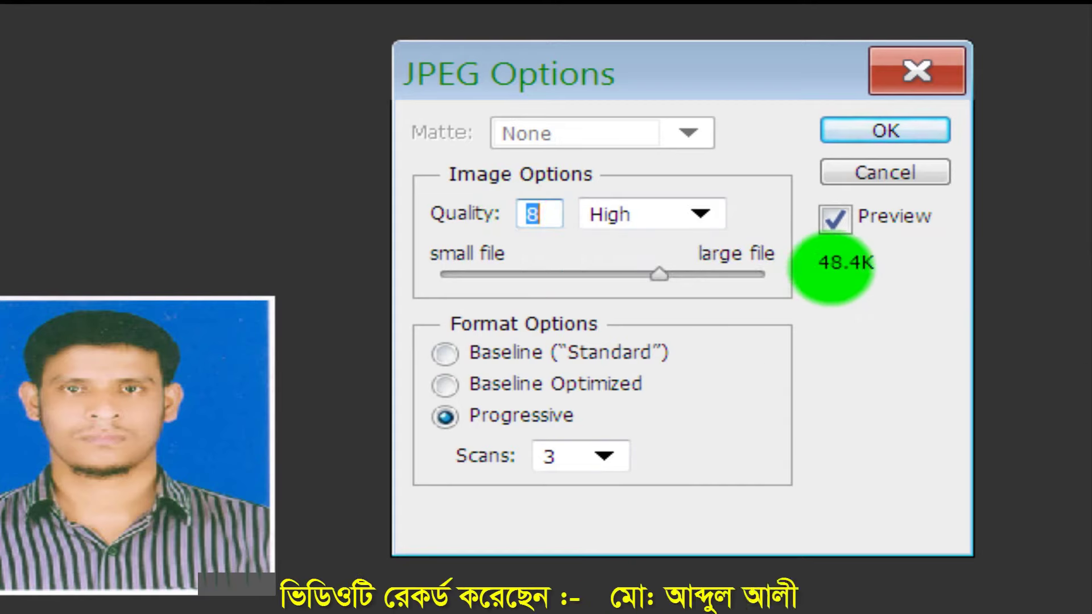
double_click(531, 212)
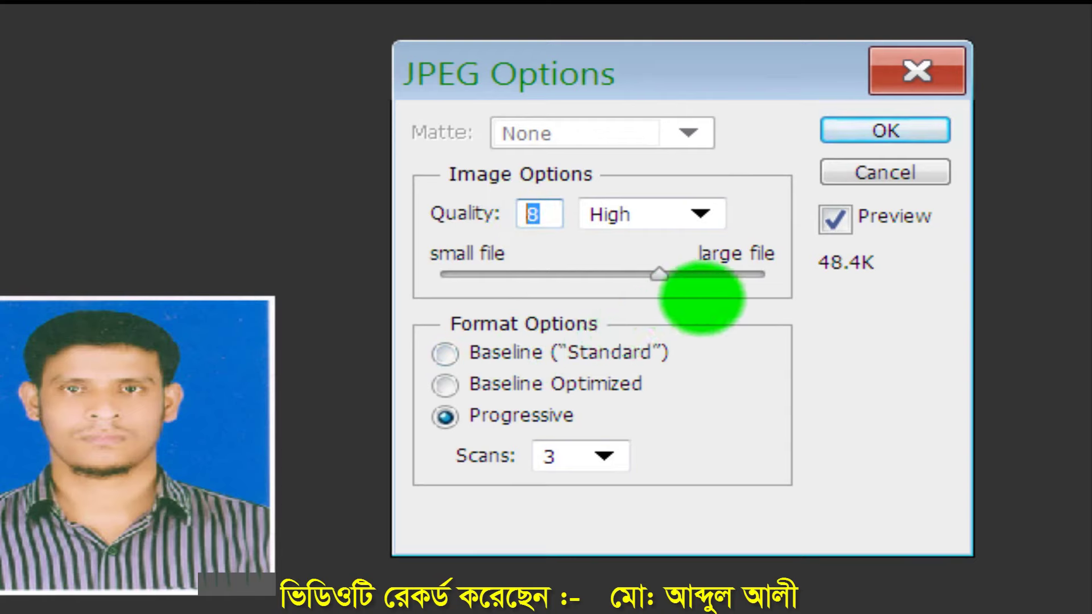
Set the JPEG quality to 11 and finish saving 2.jpg.
drag(663, 274, 747, 276)
click(526, 216)
double_click(526, 217)
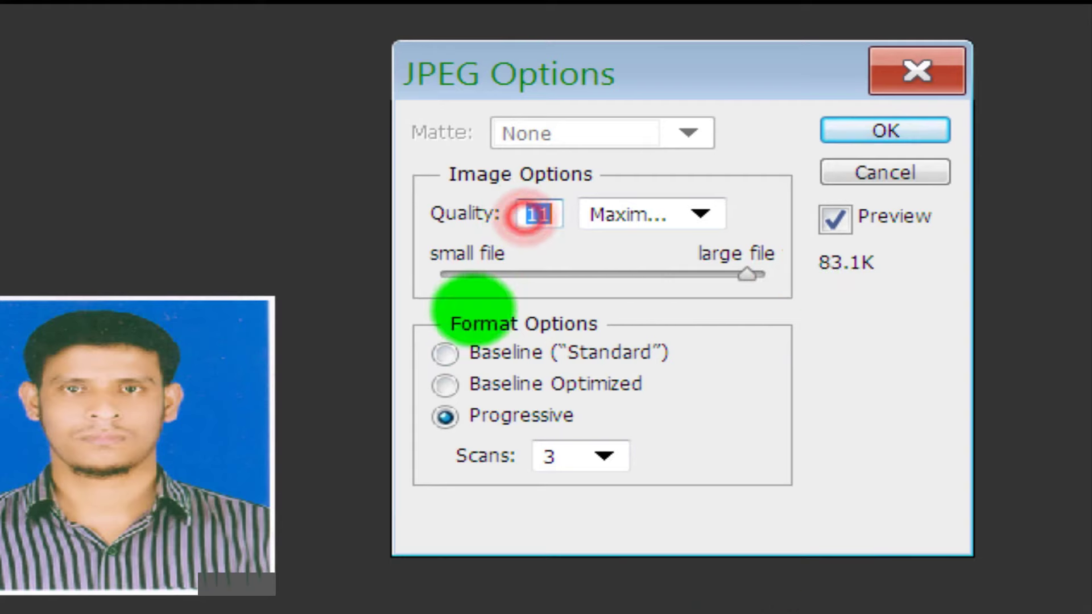
click(846, 130)
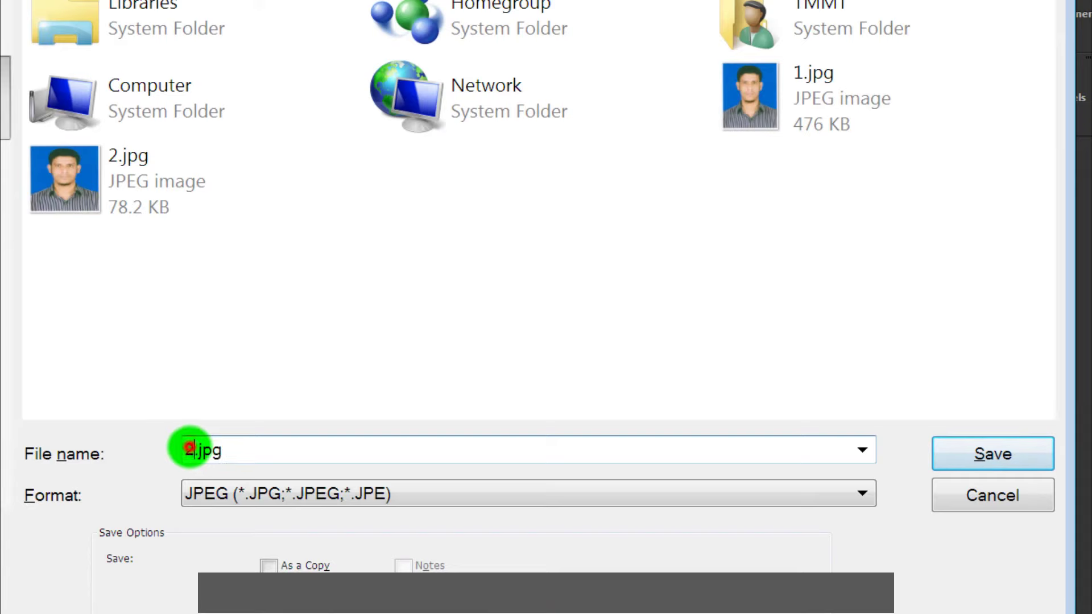
Save the resized photo under the new name 3.jpg as a JPEG with quality 11.
key(BackSpace)
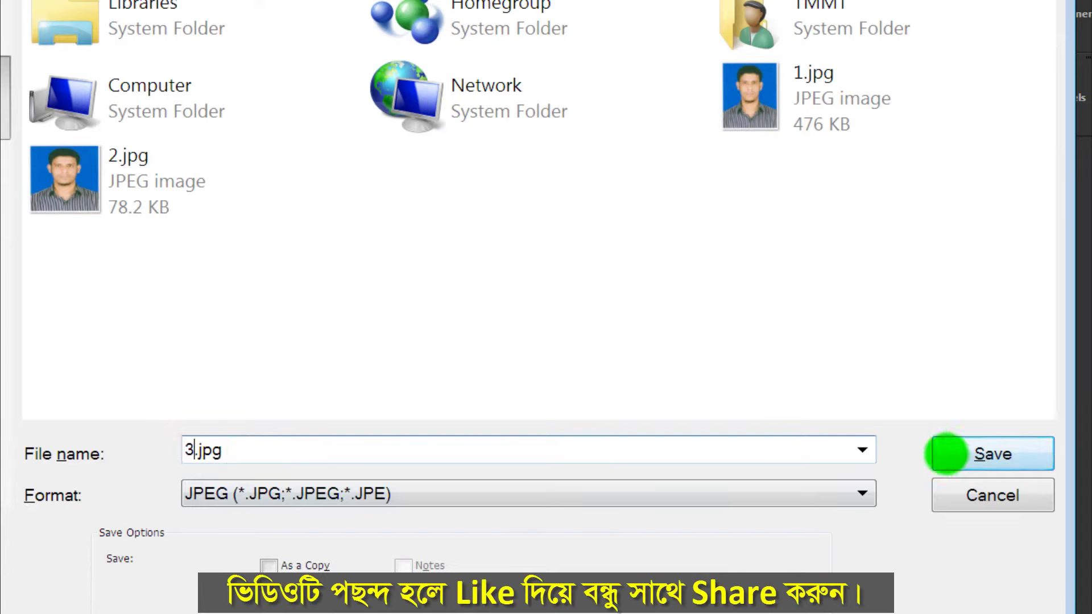
click(951, 452)
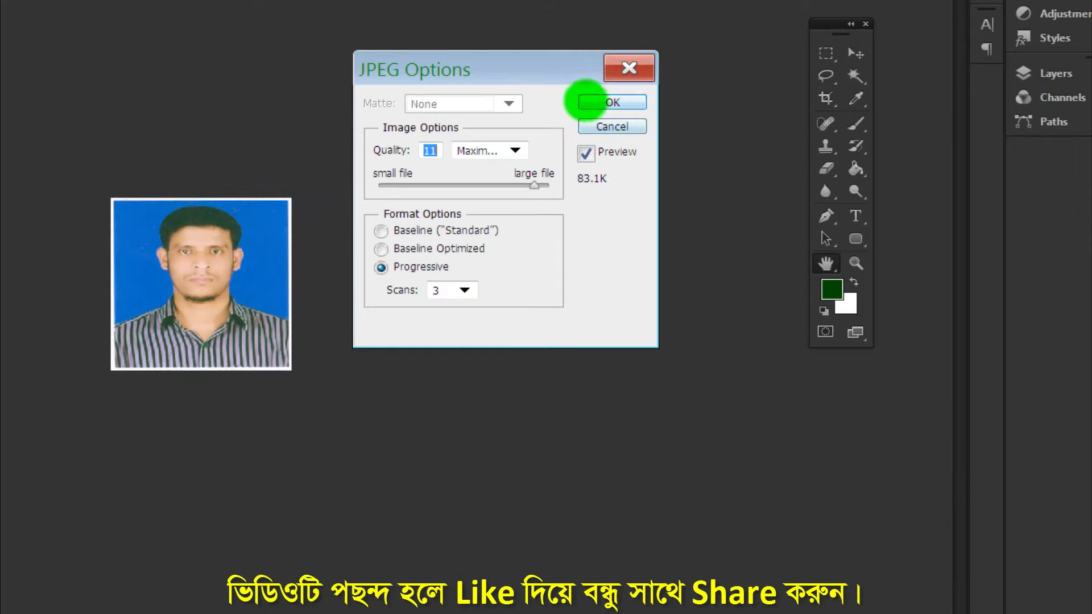
click(586, 101)
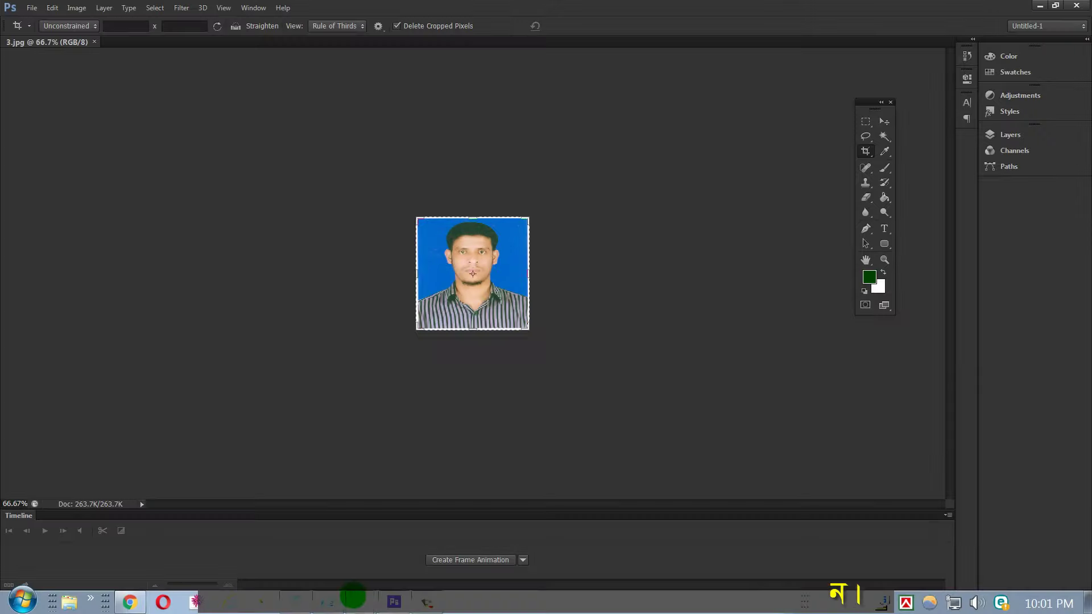
Switch to the Desktop folder in Windows Explorer and check the dimensions and file sizes of 3.jpg and 2.jpg.
mouse_move(353, 595)
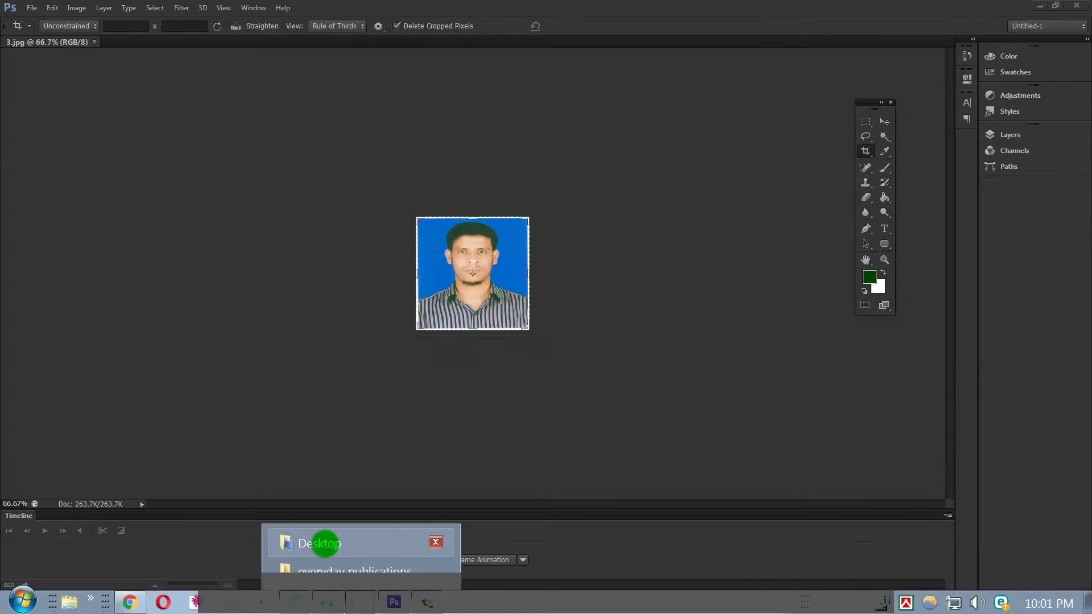
click(325, 542)
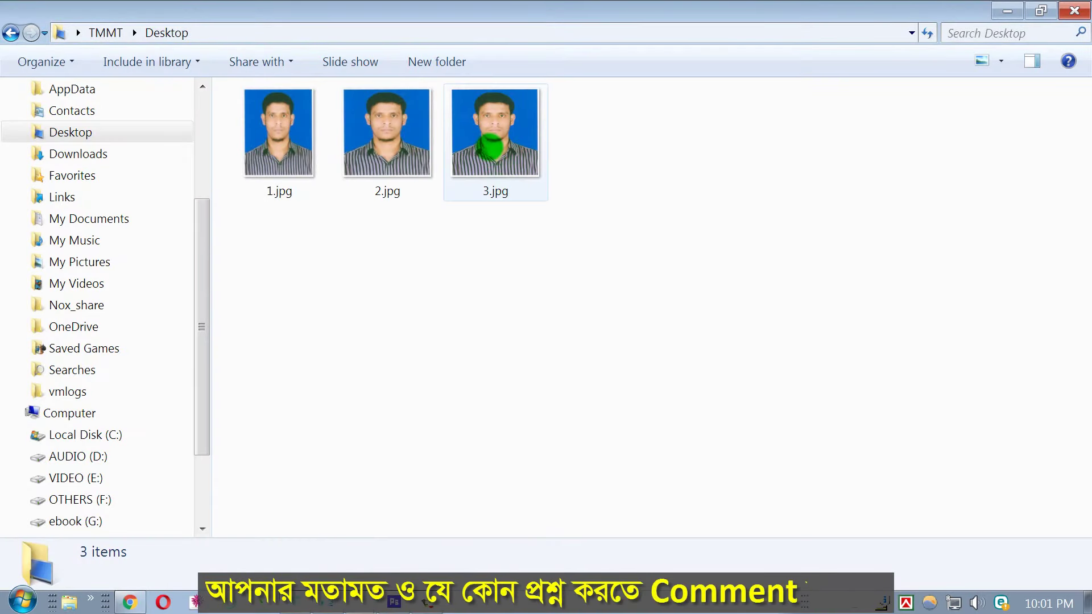
mouse_move(495, 176)
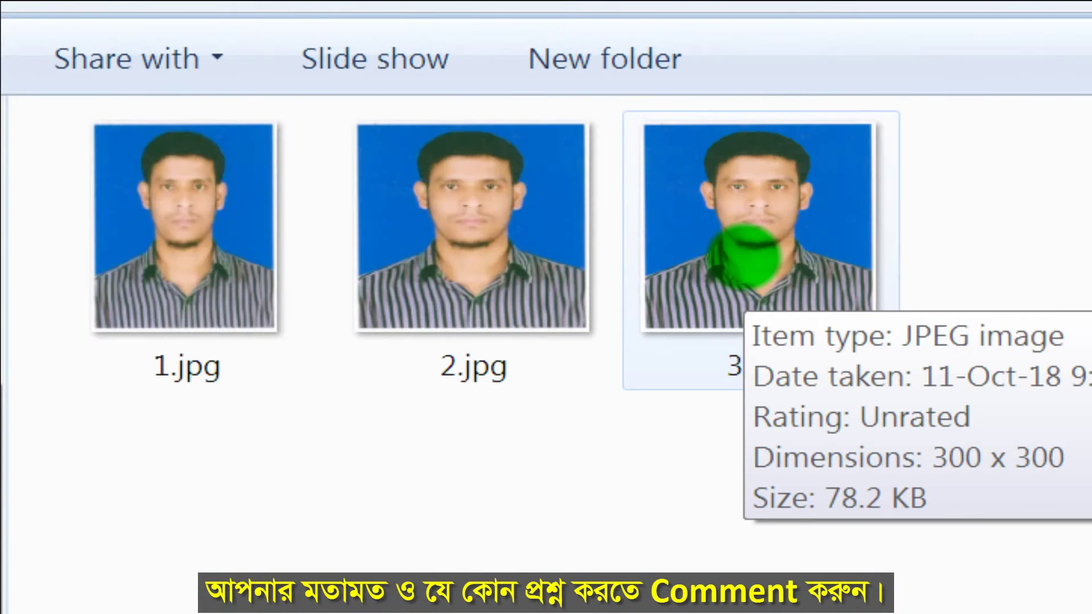
mouse_move(521, 228)
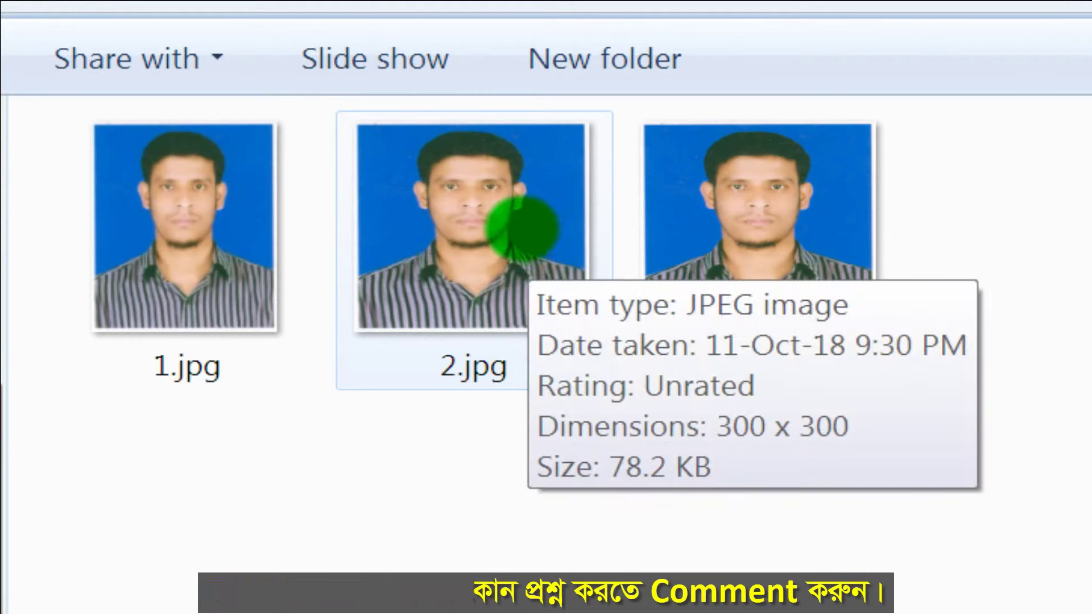
mouse_move(644, 226)
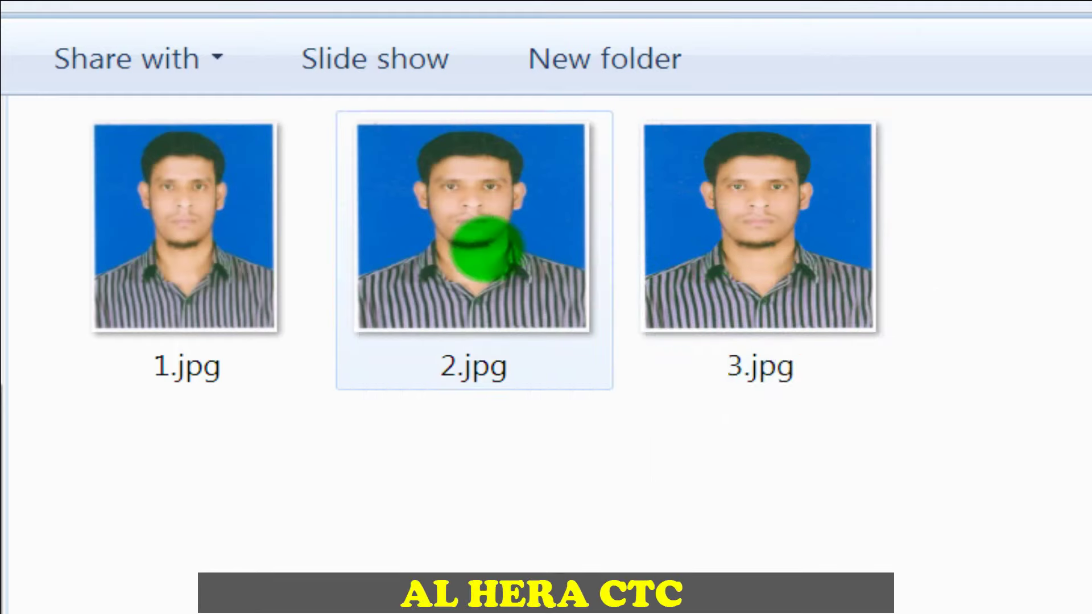
mouse_move(483, 240)
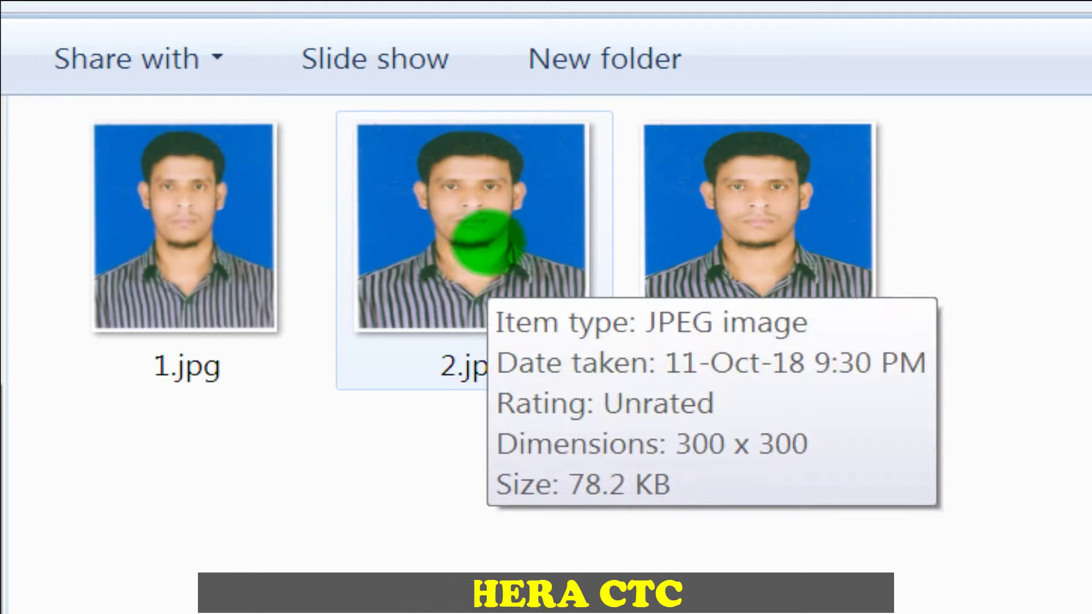